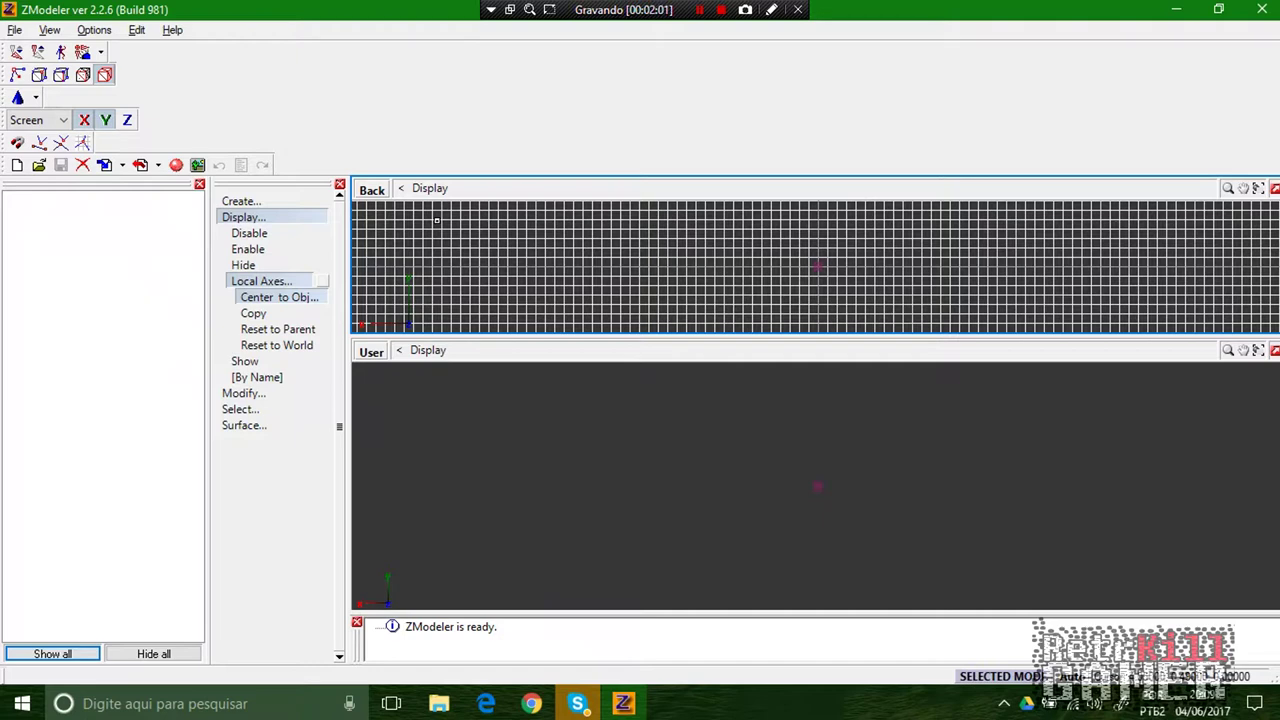
{"action": "left_click", "coordinate": [245, 281]}
{"action": "left_click", "coordinate": [250, 342]}
{"action": "left_click", "coordinate": [261, 281]}
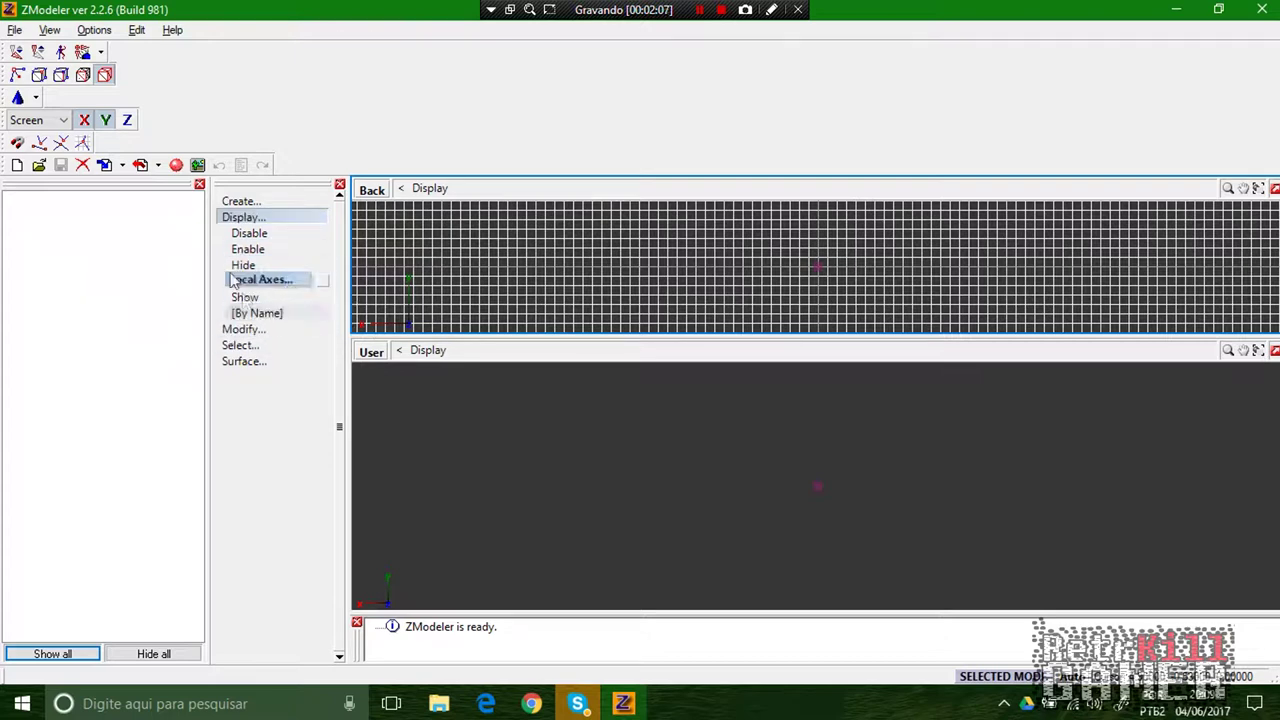
{"action": "left_click", "coordinate": [243, 264]}
{"action": "left_click", "coordinate": [244, 217]}
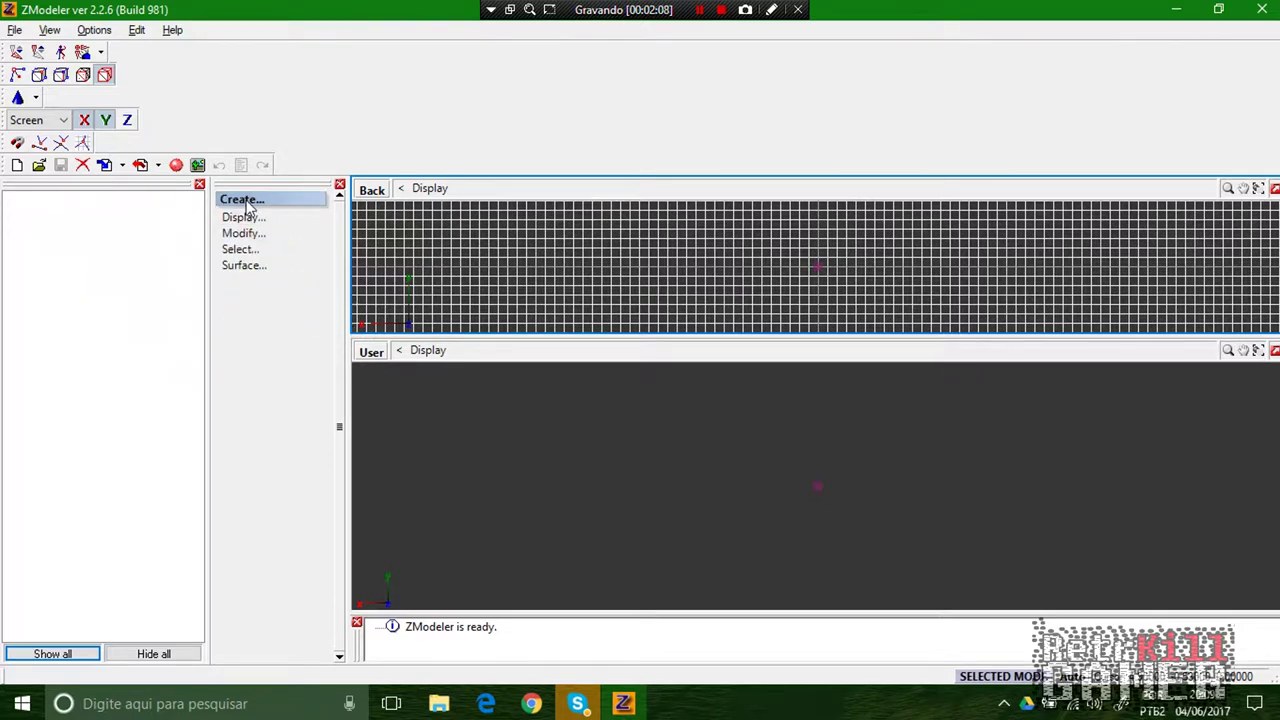
{"action": "left_click", "coordinate": [241, 201]}
{"action": "left_click", "coordinate": [250, 281]}
{"action": "left_click", "coordinate": [254, 248]}
{"action": "left_click", "coordinate": [262, 282]}
{"action": "left_click", "coordinate": [258, 250]}
{"action": "left_click", "coordinate": [252, 297]}
{"action": "left_click", "coordinate": [256, 249]}
{"action": "left_click", "coordinate": [249, 265]}
{"action": "left_click", "coordinate": [266, 250]}
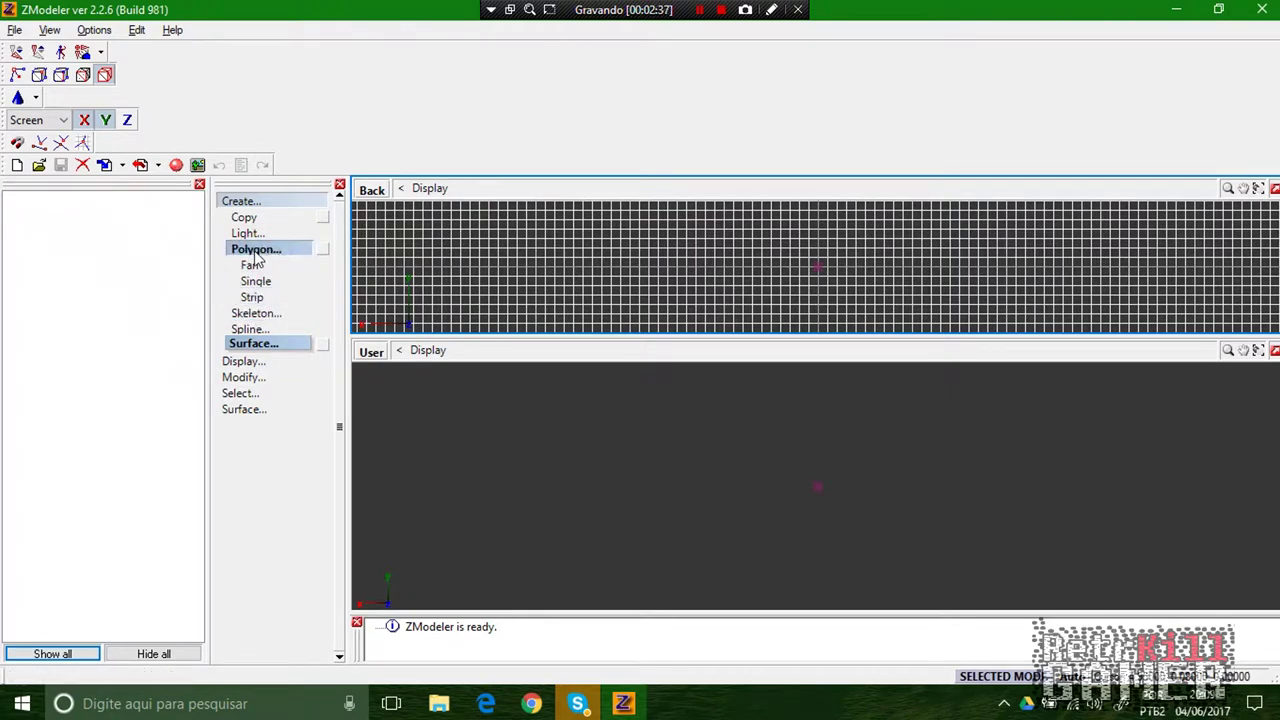
{"action": "double_click", "coordinate": [254, 250]}
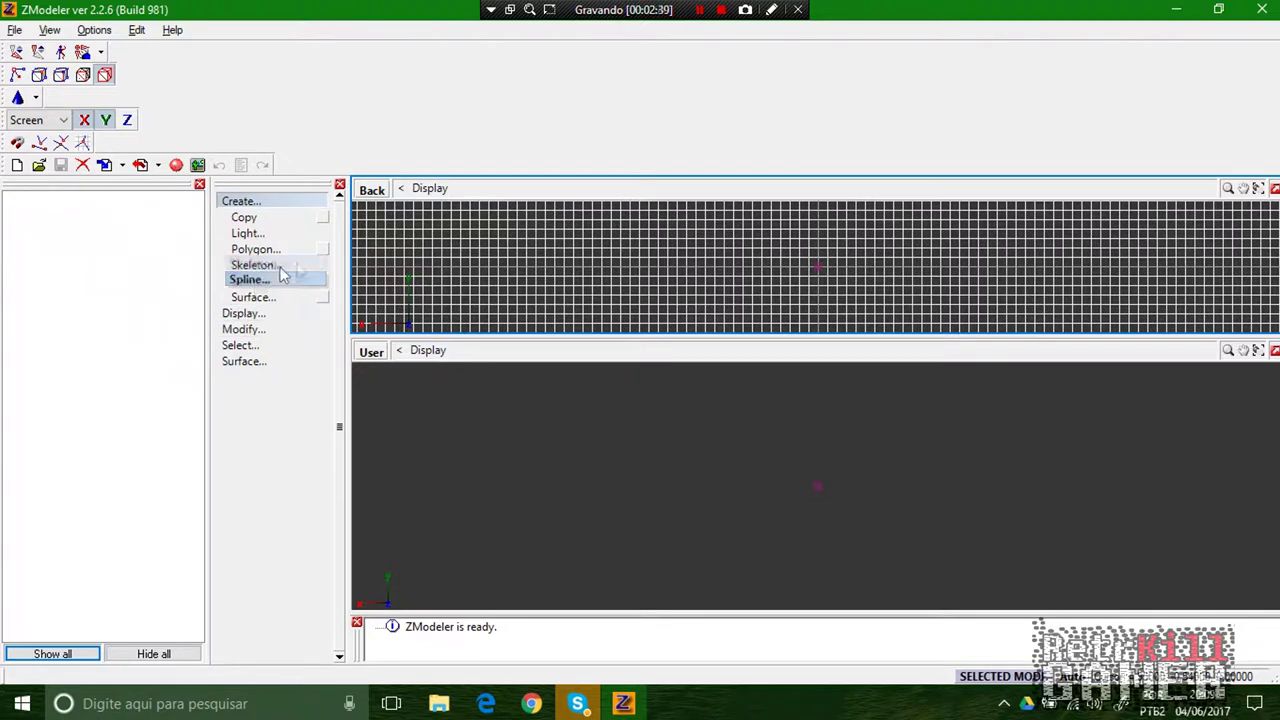
{"action": "left_click", "coordinate": [242, 328]}
{"action": "left_click", "coordinate": [256, 249]}
{"action": "left_click", "coordinate": [244, 313]}
{"action": "left_click", "coordinate": [246, 297]}
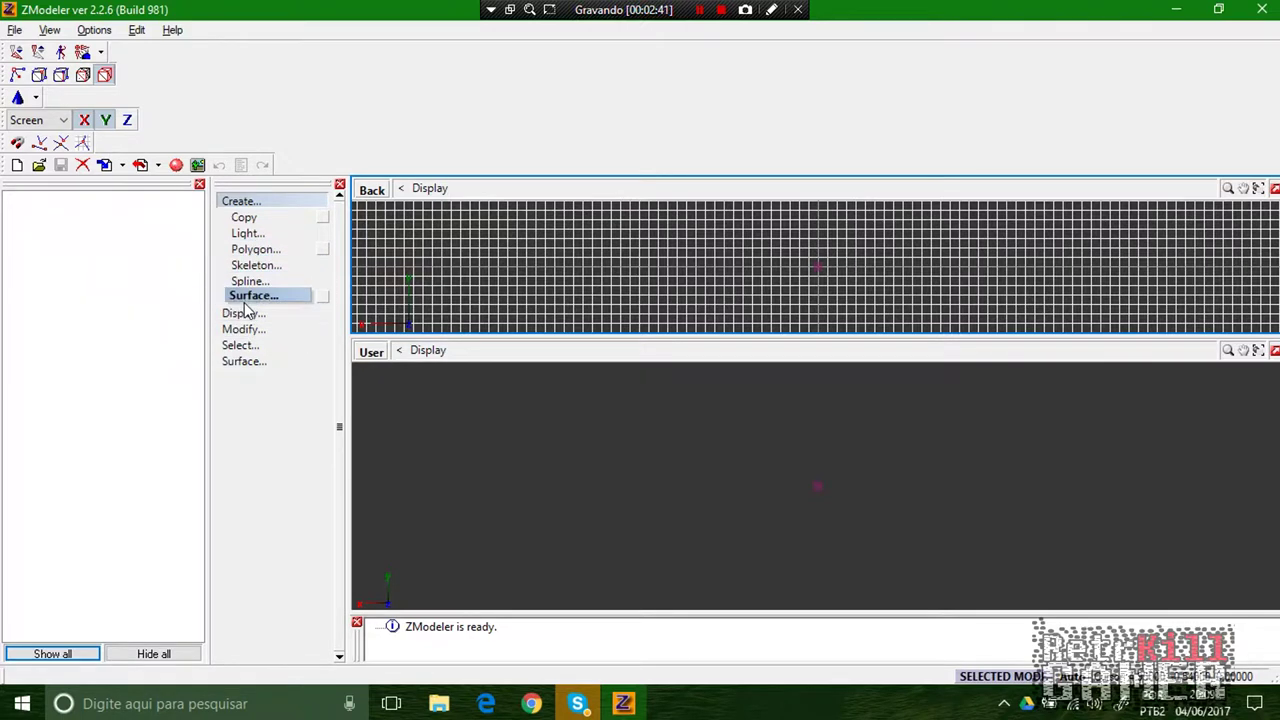
{"action": "double_click", "coordinate": [245, 299]}
{"action": "left_click", "coordinate": [248, 281]}
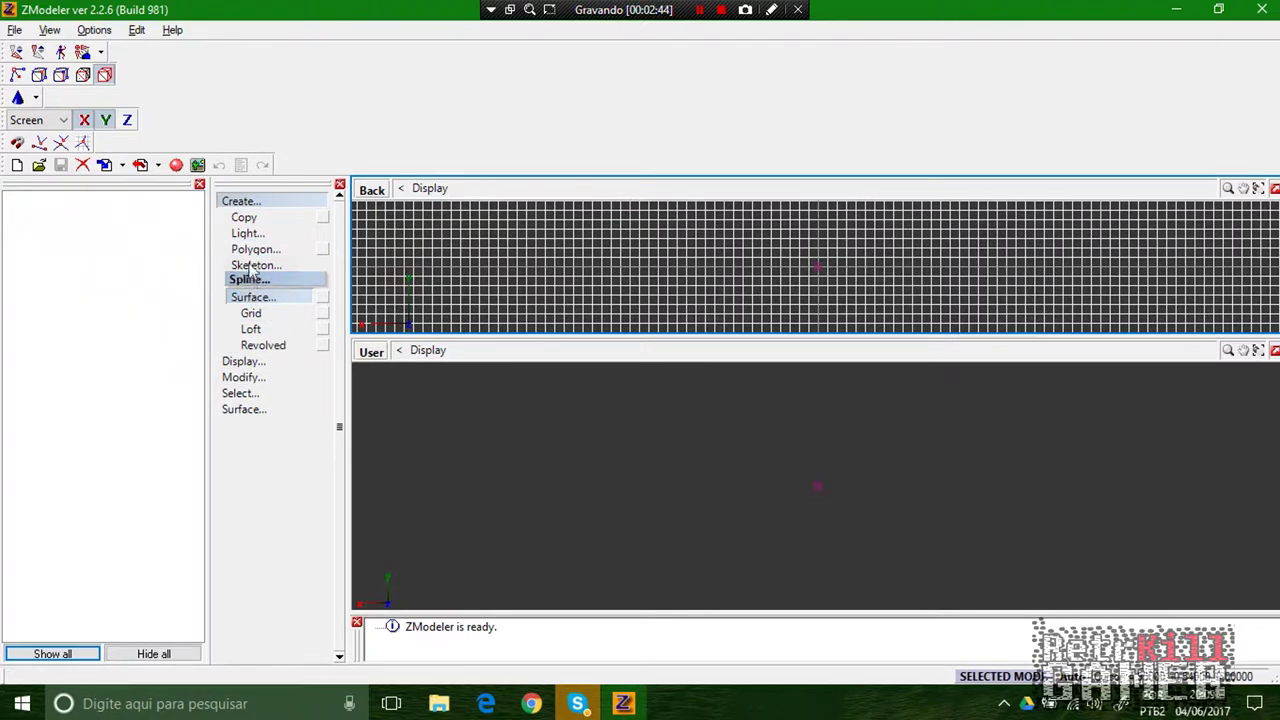
{"action": "left_click", "coordinate": [250, 311]}
{"action": "left_click", "coordinate": [250, 329]}
{"action": "left_click", "coordinate": [250, 311]}
{"action": "left_click", "coordinate": [253, 297]}
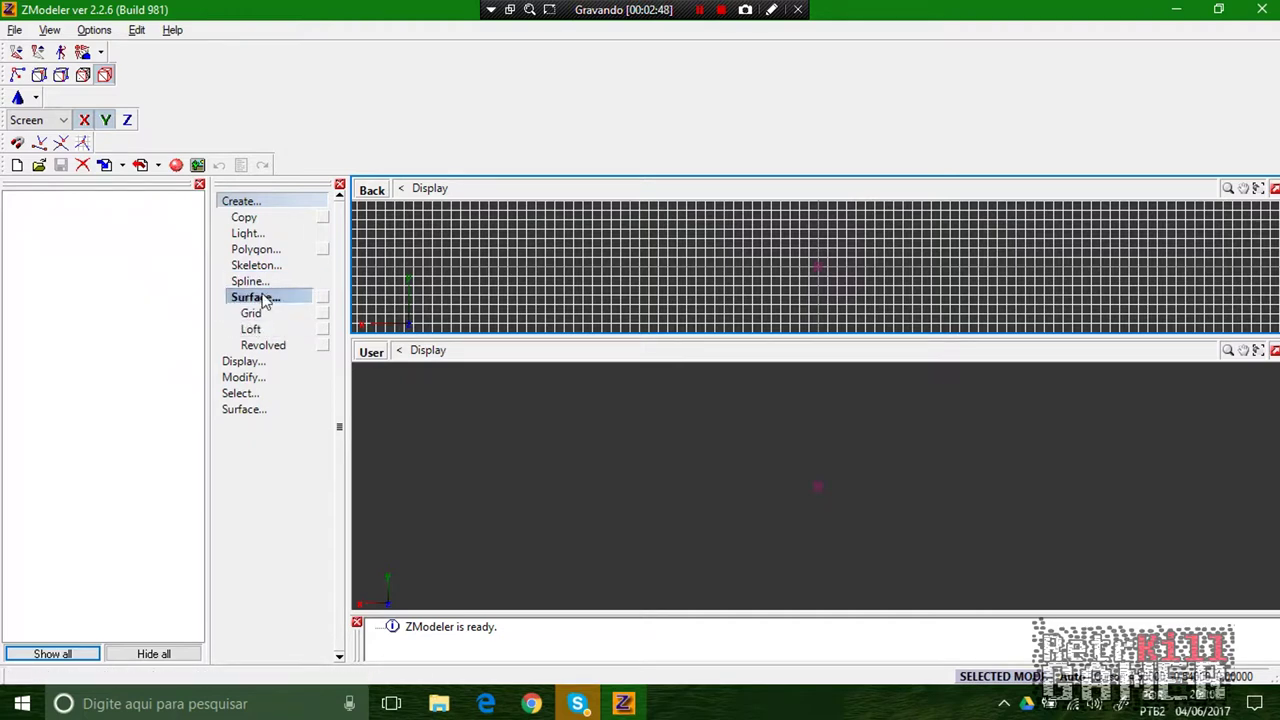
{"action": "left_click", "coordinate": [253, 297]}
{"action": "left_click", "coordinate": [298, 217]}
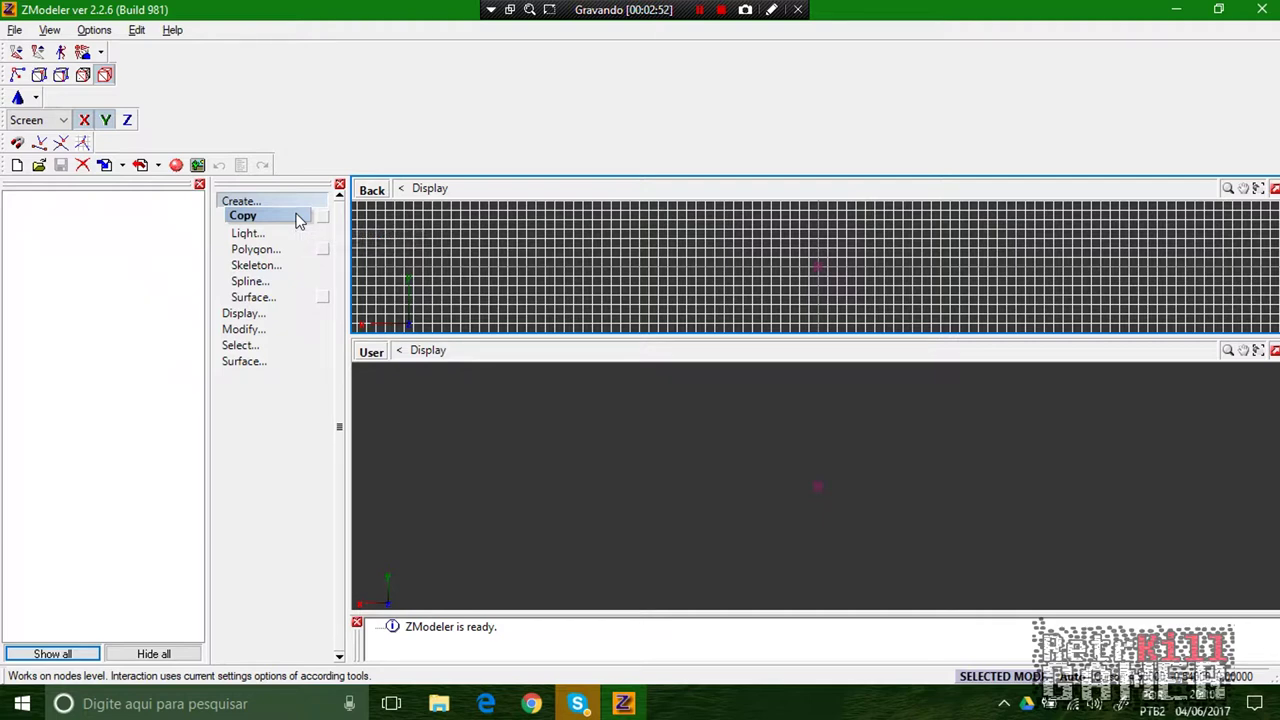
Activate the Grid command for creating a surface.
{"action": "left_click", "coordinate": [271, 292]}
{"action": "left_click", "coordinate": [272, 293]}
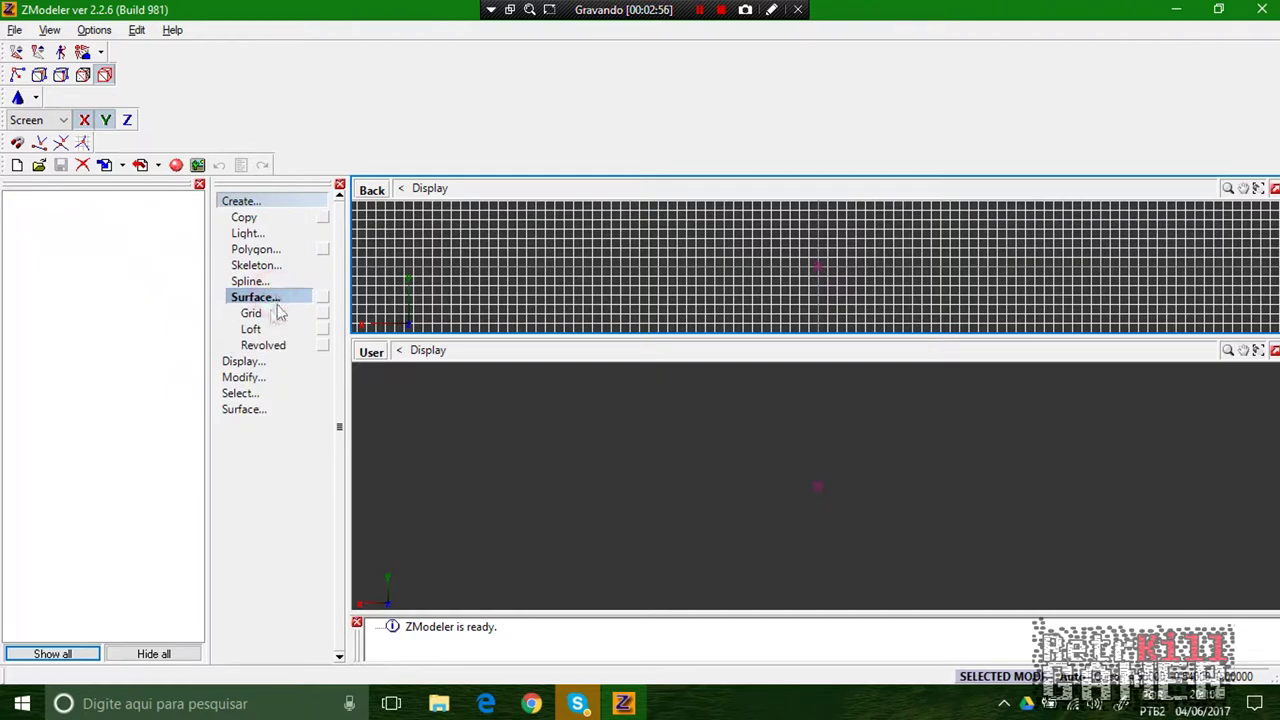
{"action": "left_click", "coordinate": [255, 313]}
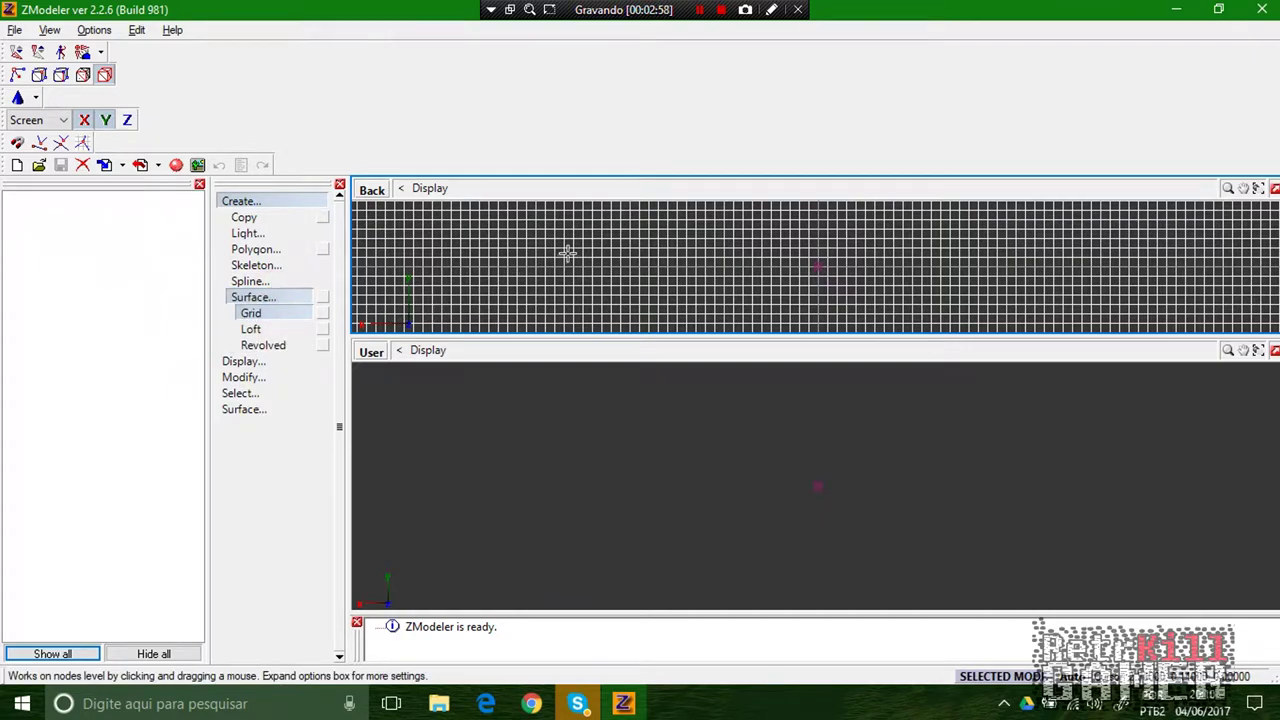
{"action": "scroll", "coordinate": [610, 248], "scroll_direction": "down", "scroll_amount": 4}
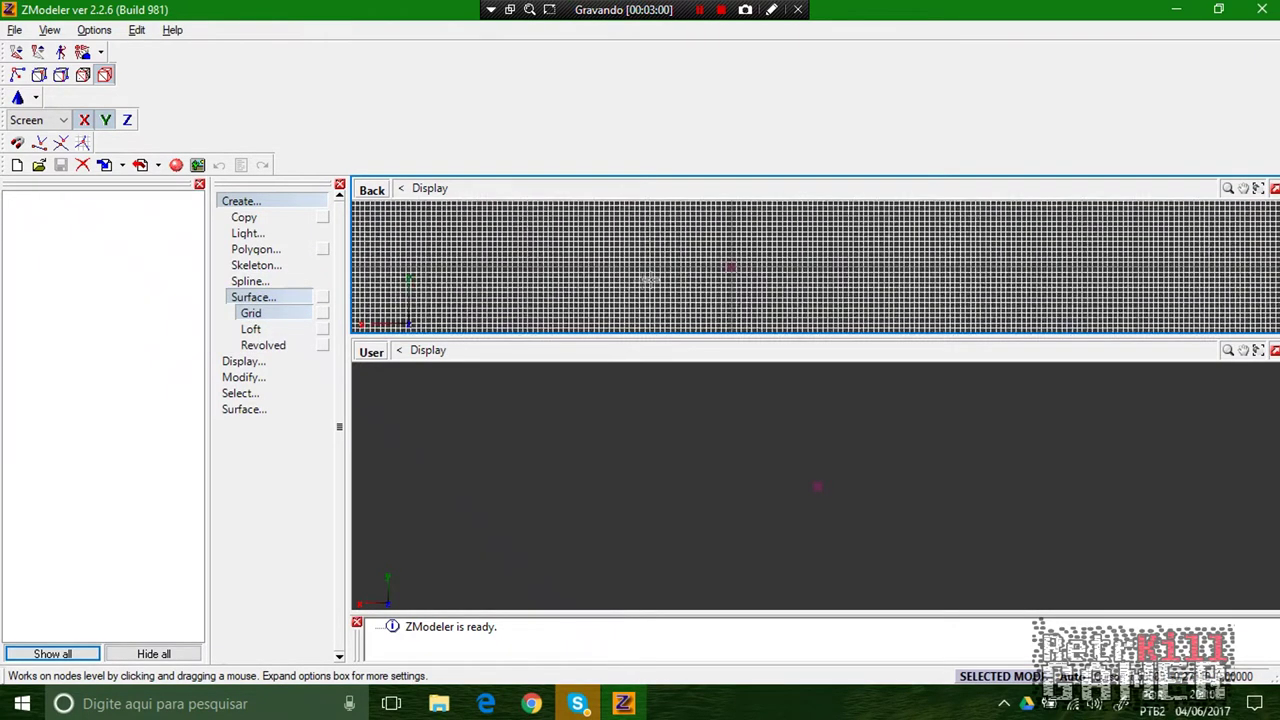
{"action": "scroll", "coordinate": [605, 244], "scroll_direction": "up", "scroll_amount": 2}
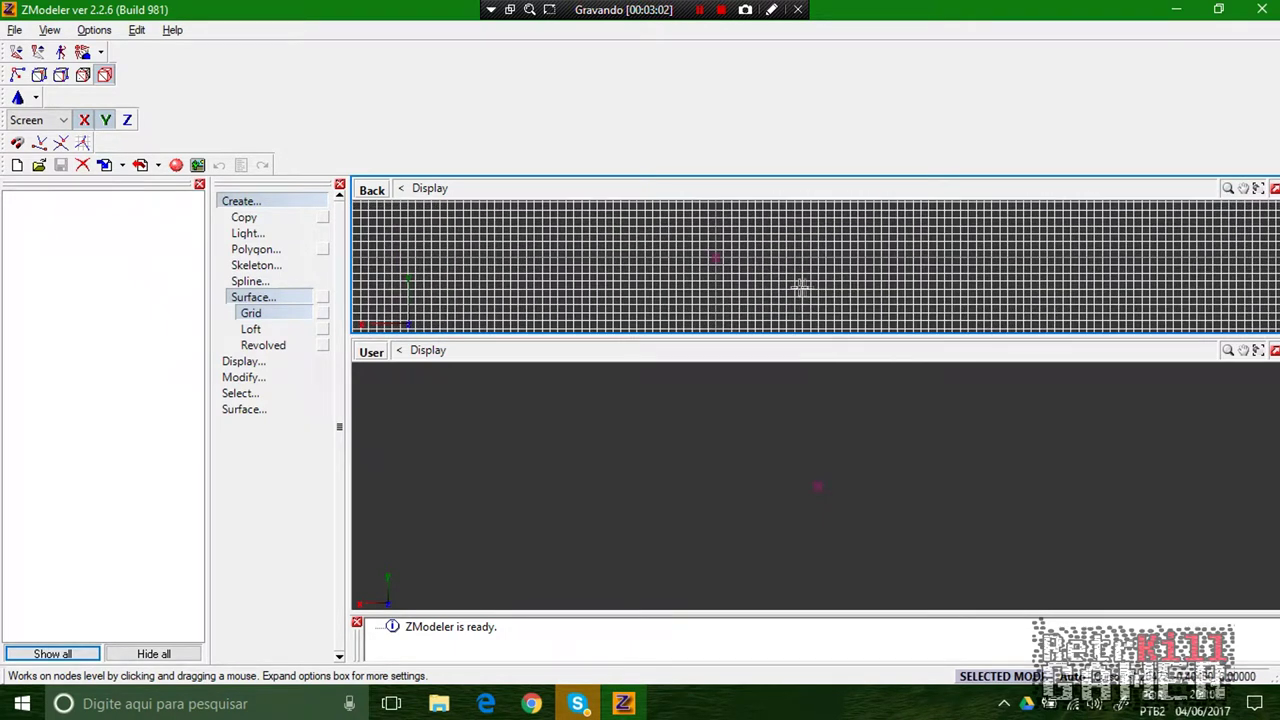
{"action": "left_click_drag", "start_coordinate": [562, 233], "coordinate": [695, 270]}
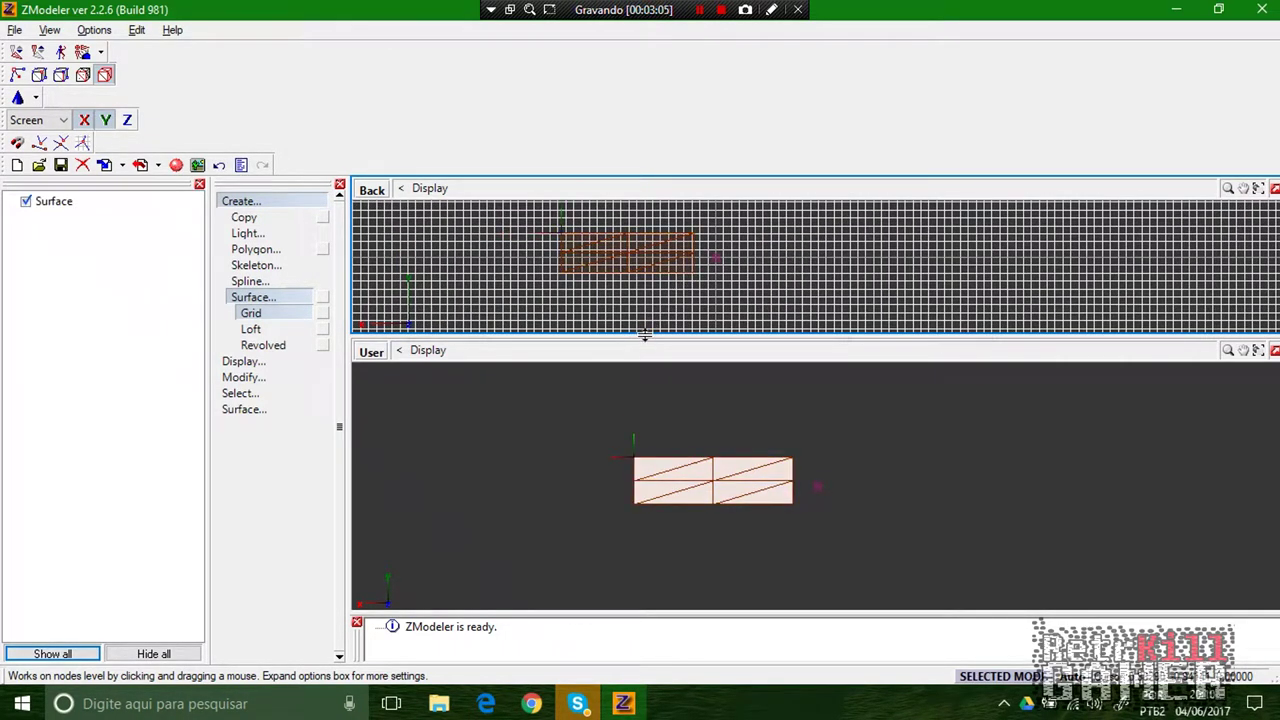
{"action": "key", "text": "ctrl+z"}
Change the Back view to Top and draw a rectangular grid surface there that spans the origin.
{"action": "left_click", "coordinate": [371, 190]}
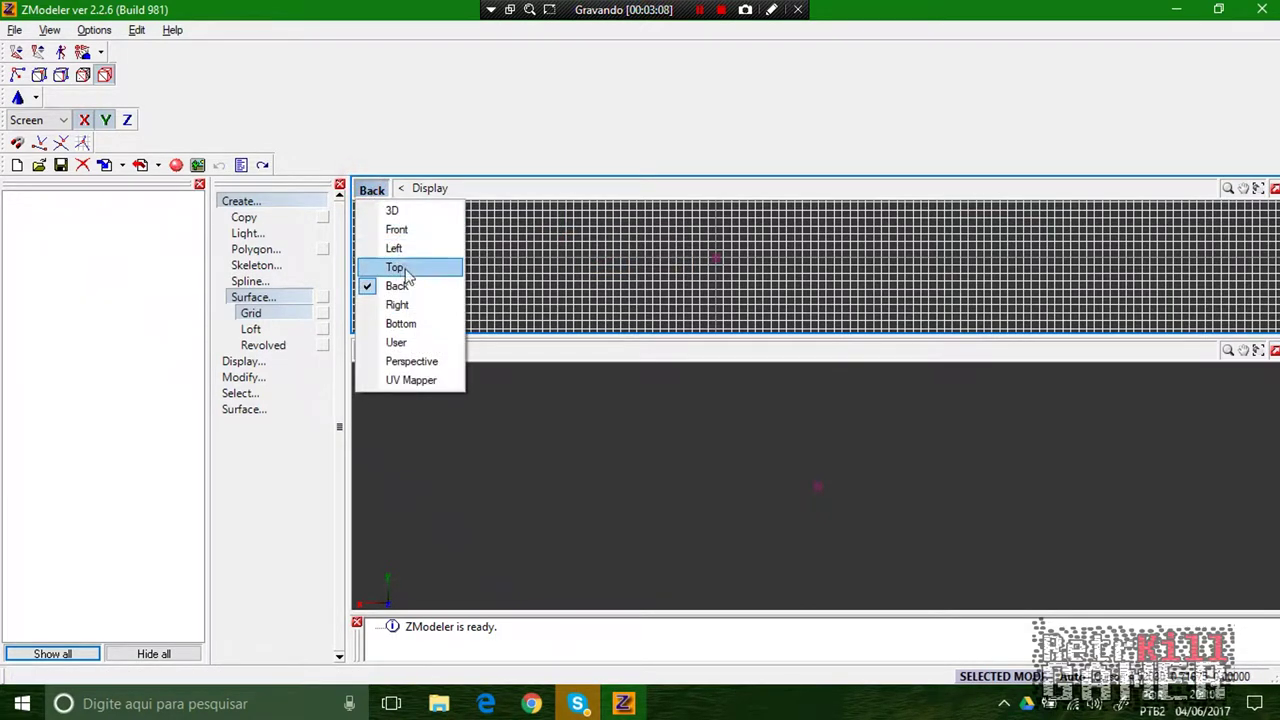
{"action": "left_click", "coordinate": [400, 265]}
{"action": "left_click", "coordinate": [369, 190]}
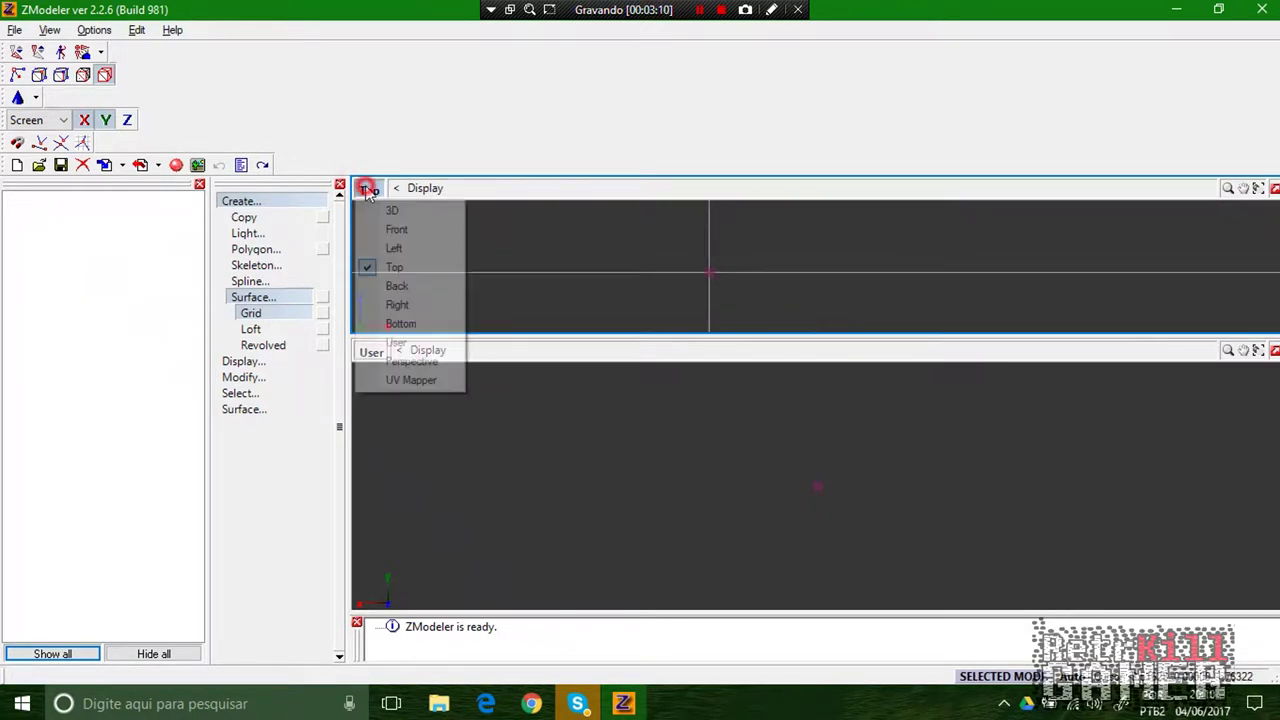
{"action": "left_click", "coordinate": [371, 191]}
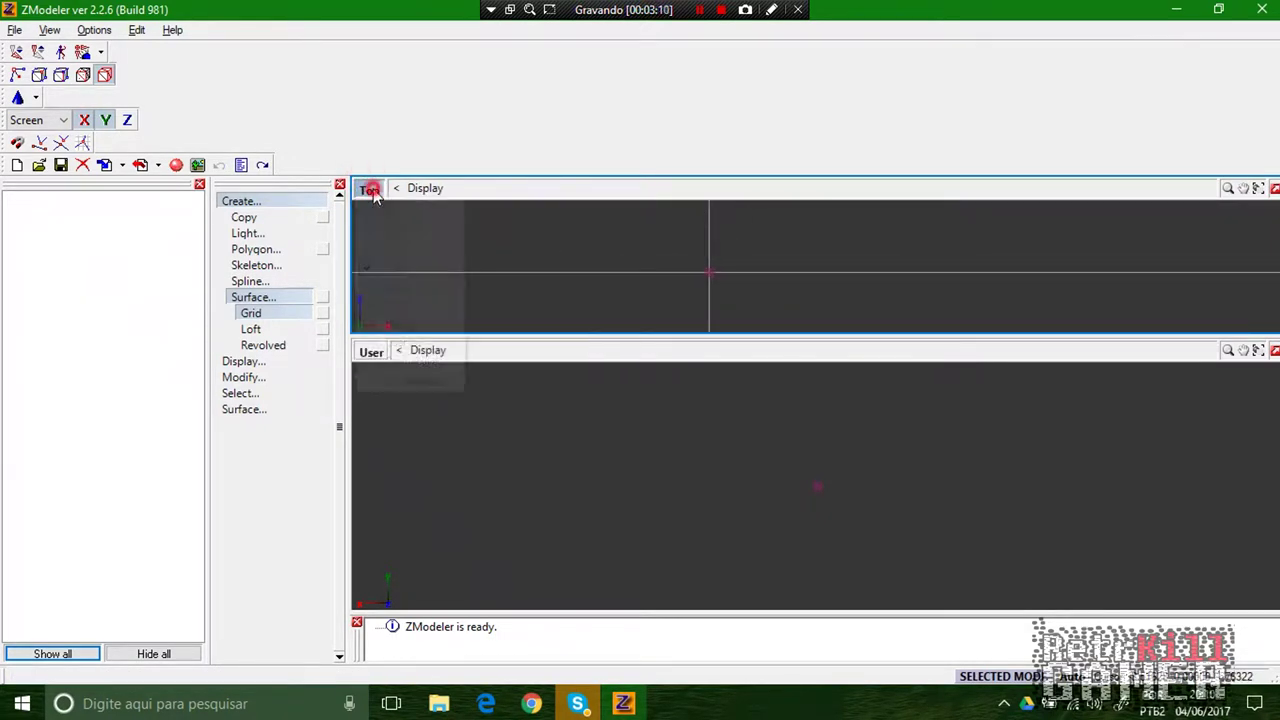
{"action": "left_click", "coordinate": [601, 250]}
{"action": "left_click_drag", "start_coordinate": [542, 240], "coordinate": [745, 318]}
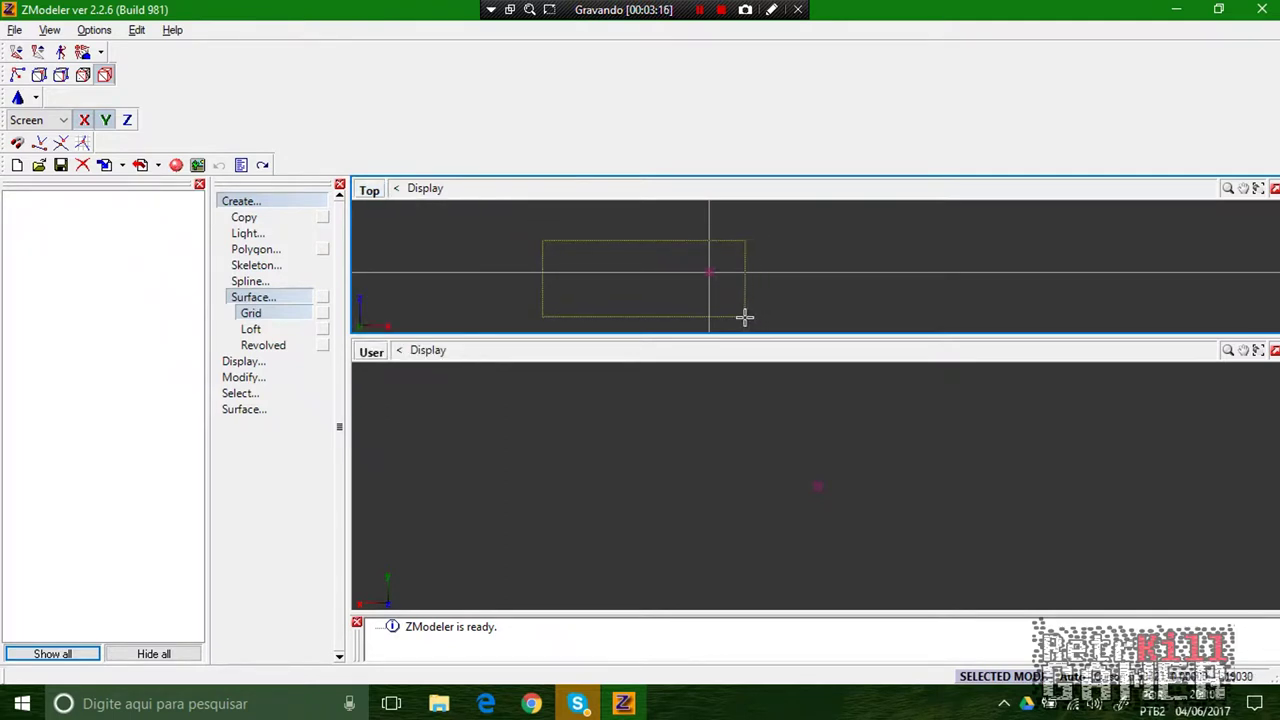
{"action": "left_click", "coordinate": [742, 318]}
{"action": "middle_click_drag", "start_coordinate": [772, 288], "coordinate": [629, 283]}
{"action": "left_click_drag", "start_coordinate": [538, 438], "coordinate": [546, 457], "text": "alt"}
{"action": "right_click_drag", "start_coordinate": [546, 457], "coordinate": [569, 474]}
{"action": "left_click", "coordinate": [568, 474]}
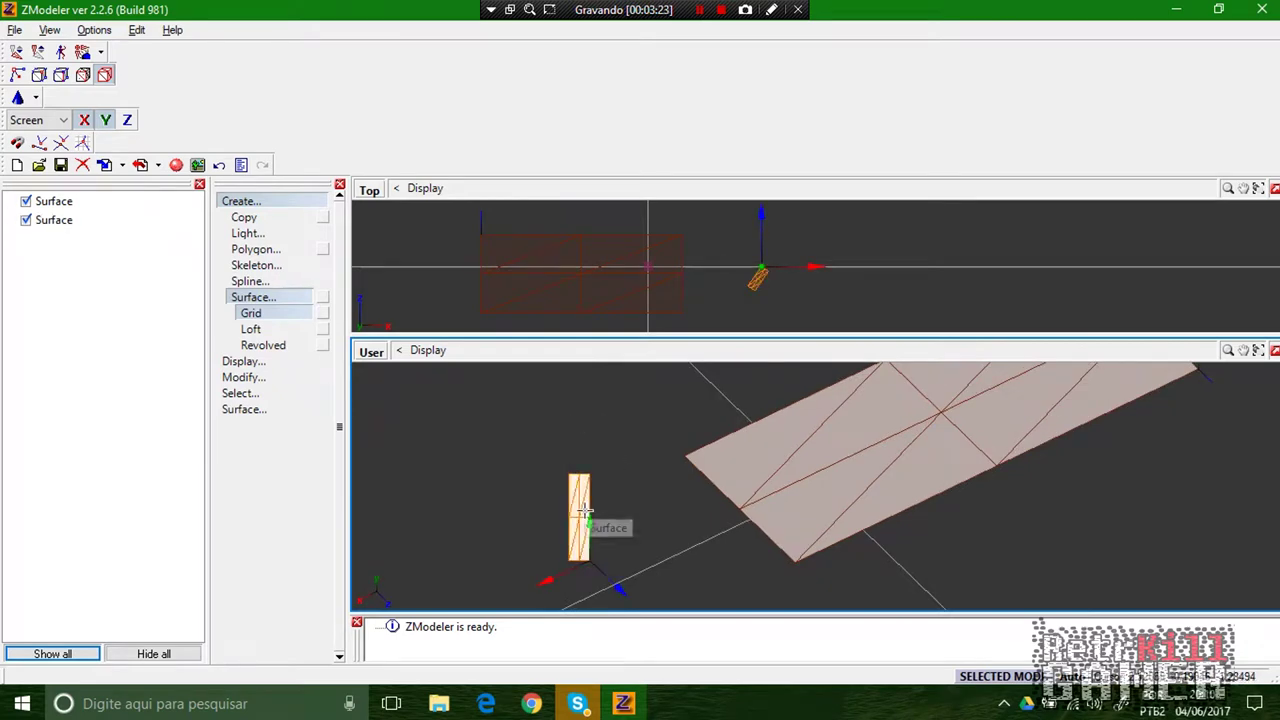
{"action": "key", "text": "ctrl+z"}
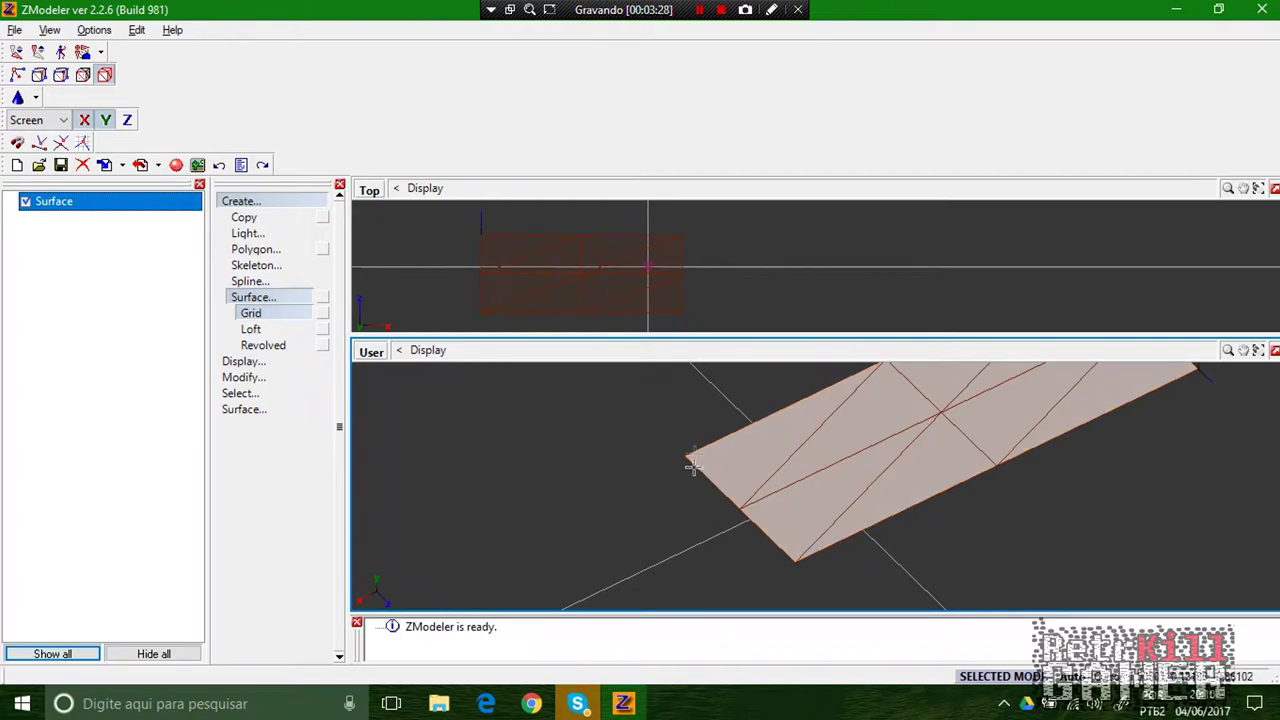
Build single polygons at vertices level from the grid's end corner vertex to its middle end vertex, filling the triangular gap between them.
{"action": "left_click", "coordinate": [256, 298]}
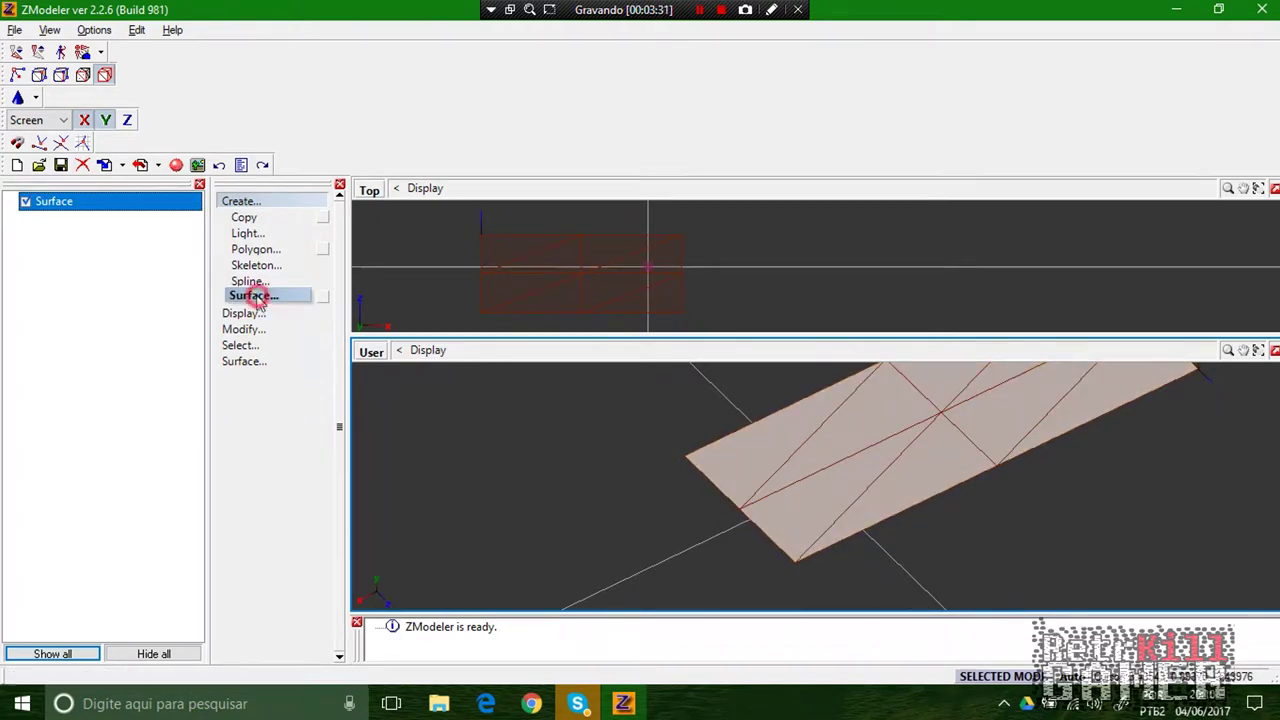
{"action": "left_click", "coordinate": [258, 251]}
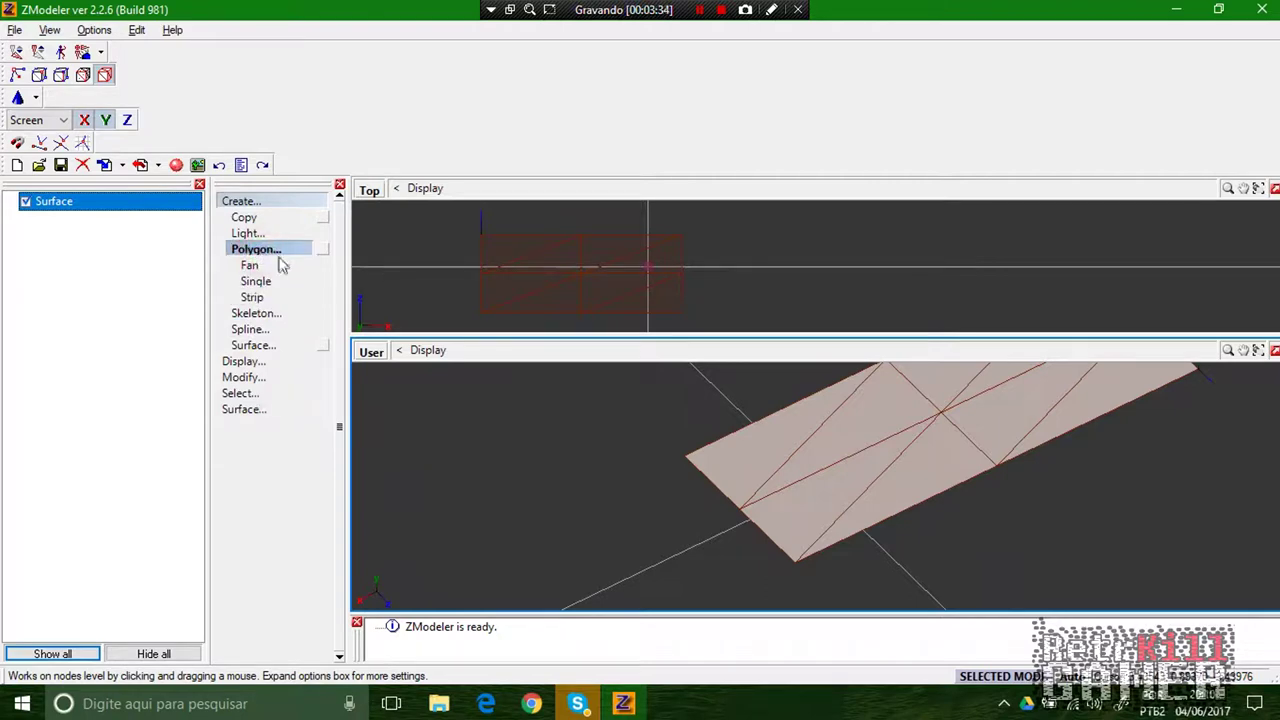
{"action": "left_click", "coordinate": [266, 281]}
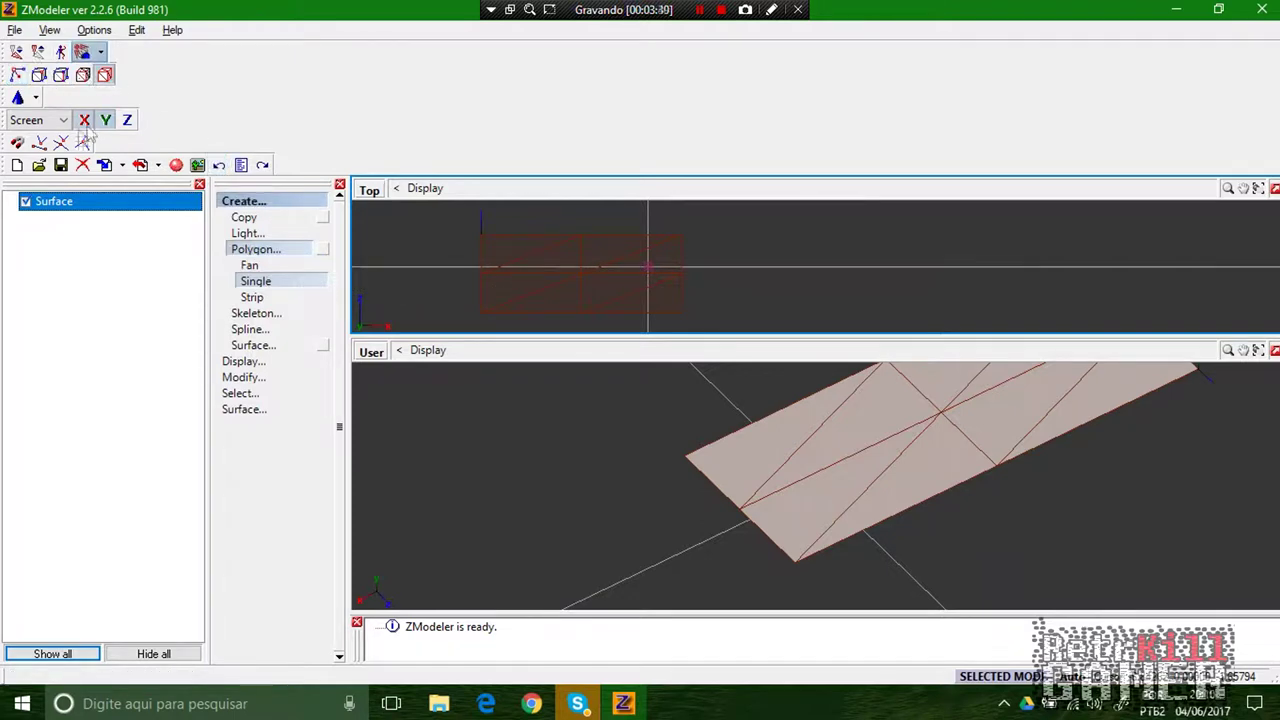
{"action": "left_click", "coordinate": [38, 76]}
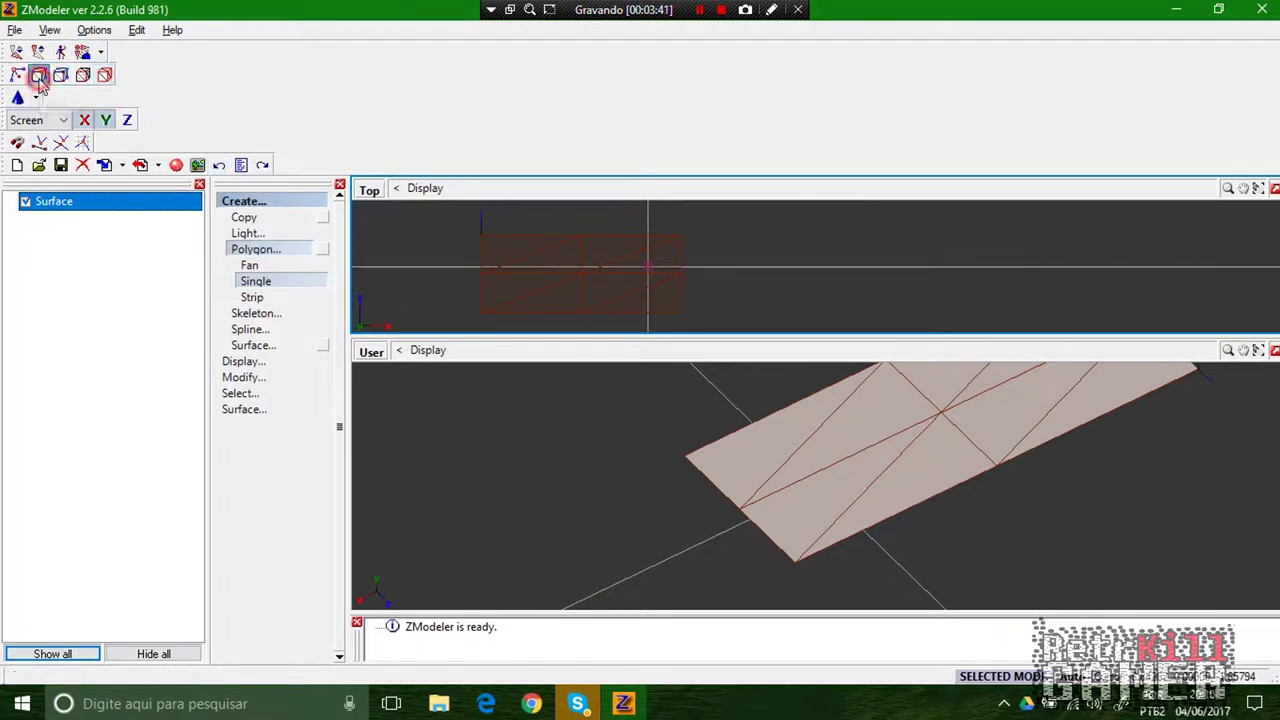
{"action": "left_click", "coordinate": [693, 458]}
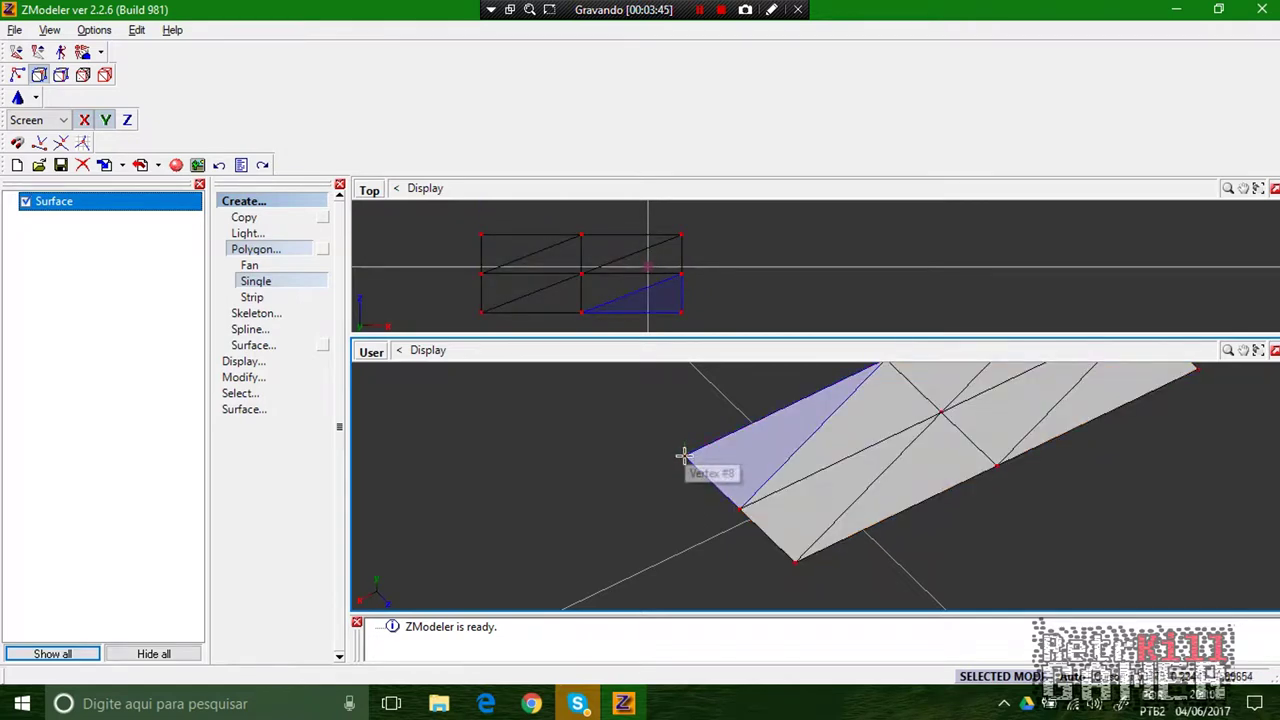
{"action": "left_click", "coordinate": [684, 456]}
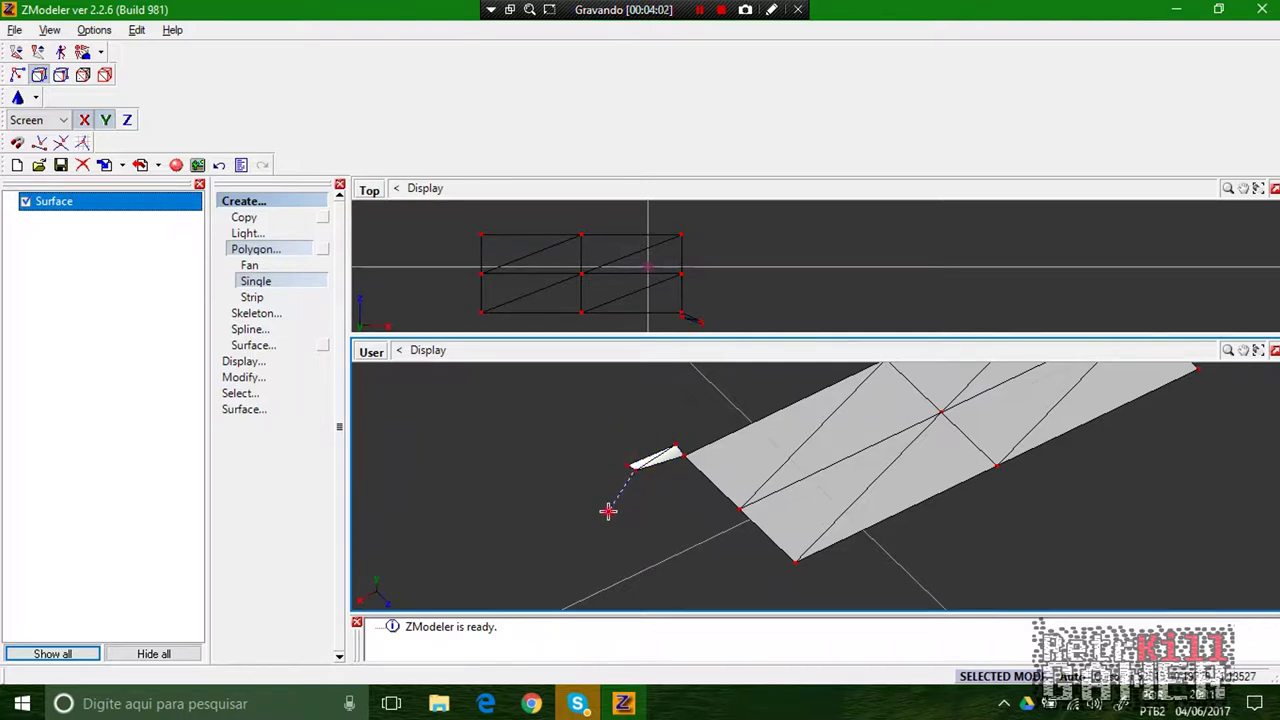
{"action": "left_click", "coordinate": [740, 508]}
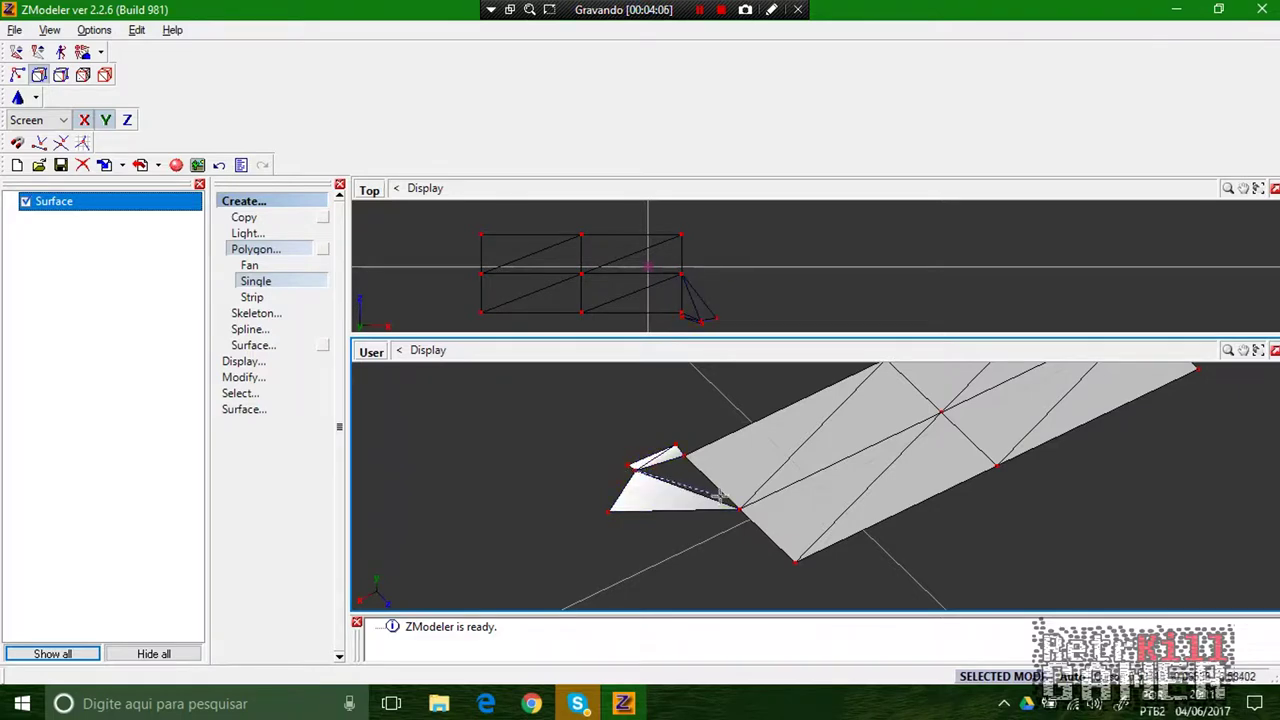
{"action": "left_click", "coordinate": [738, 508]}
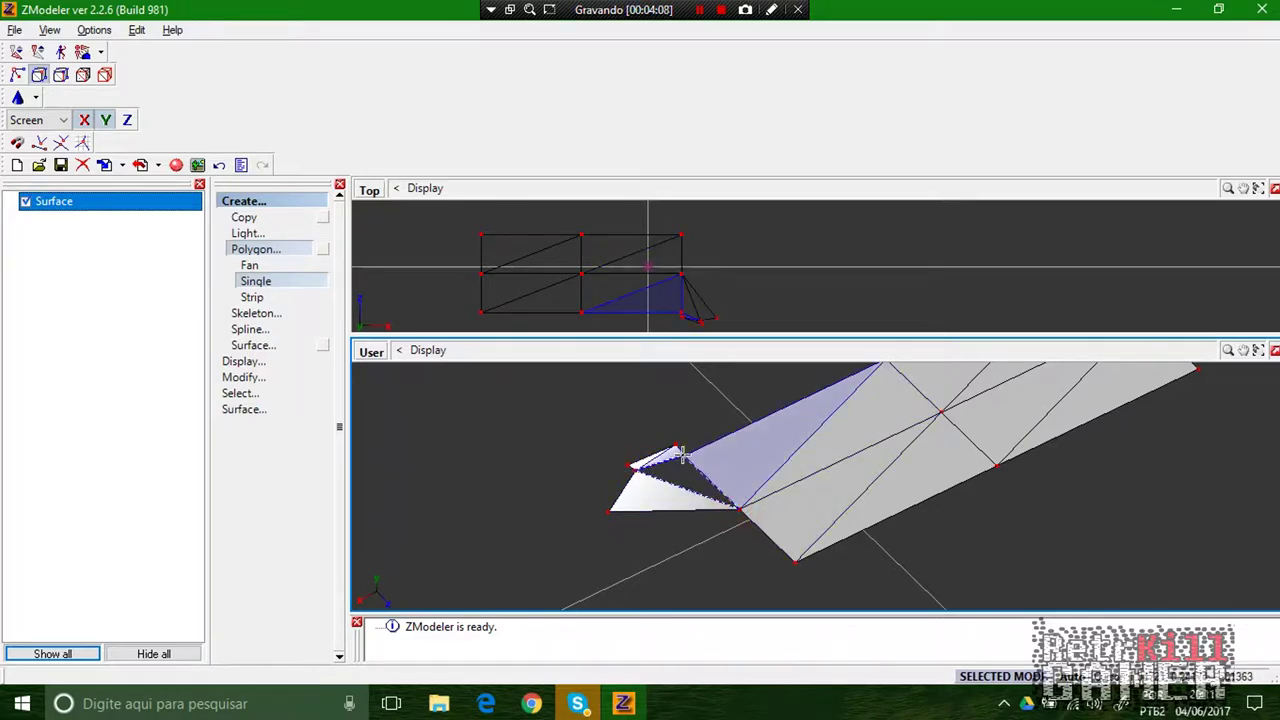
Add a single triangular polygon joining the outer free vertex, the grid's other end corner and a new point beyond the end edge.
{"action": "scroll", "coordinate": [672, 496], "scroll_direction": "down", "scroll_amount": 2}
{"action": "middle_click_drag", "start_coordinate": [663, 514], "coordinate": [595, 439]}
{"action": "scroll", "coordinate": [623, 443], "scroll_direction": "up", "scroll_amount": 2}
{"action": "left_click", "coordinate": [553, 418]}
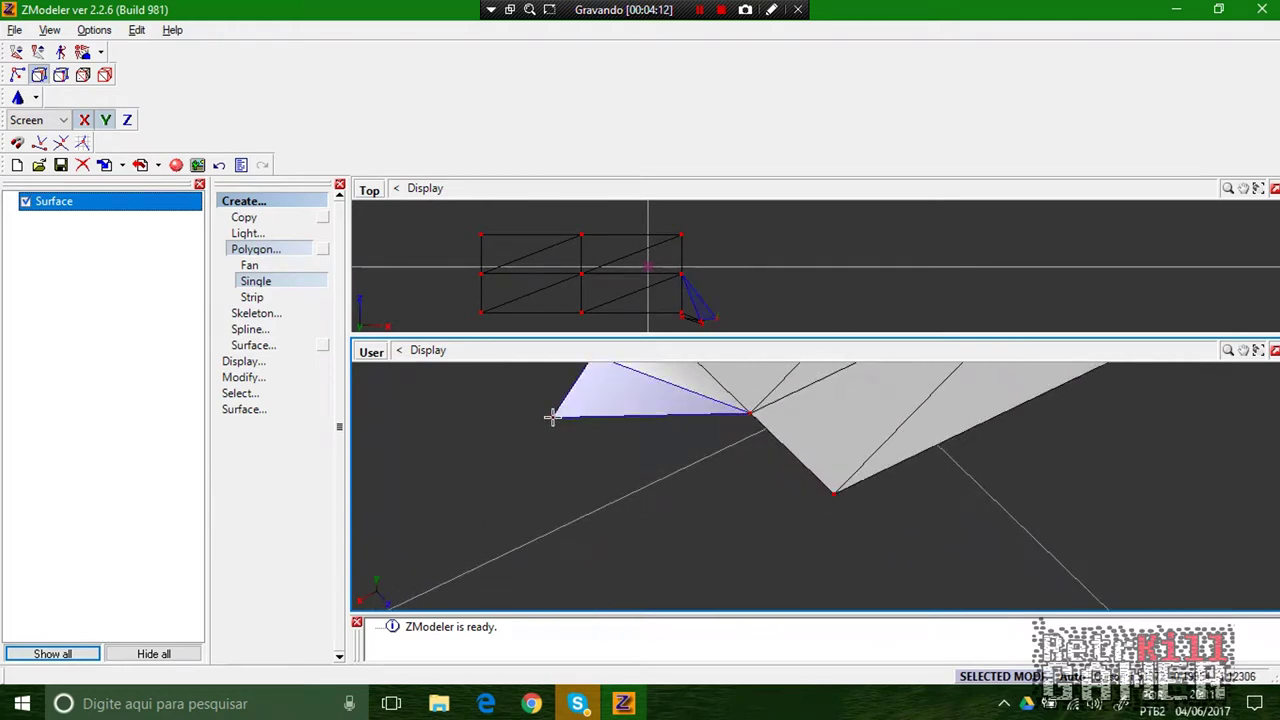
{"action": "left_click", "coordinate": [834, 491]}
{"action": "left_click", "coordinate": [654, 535]}
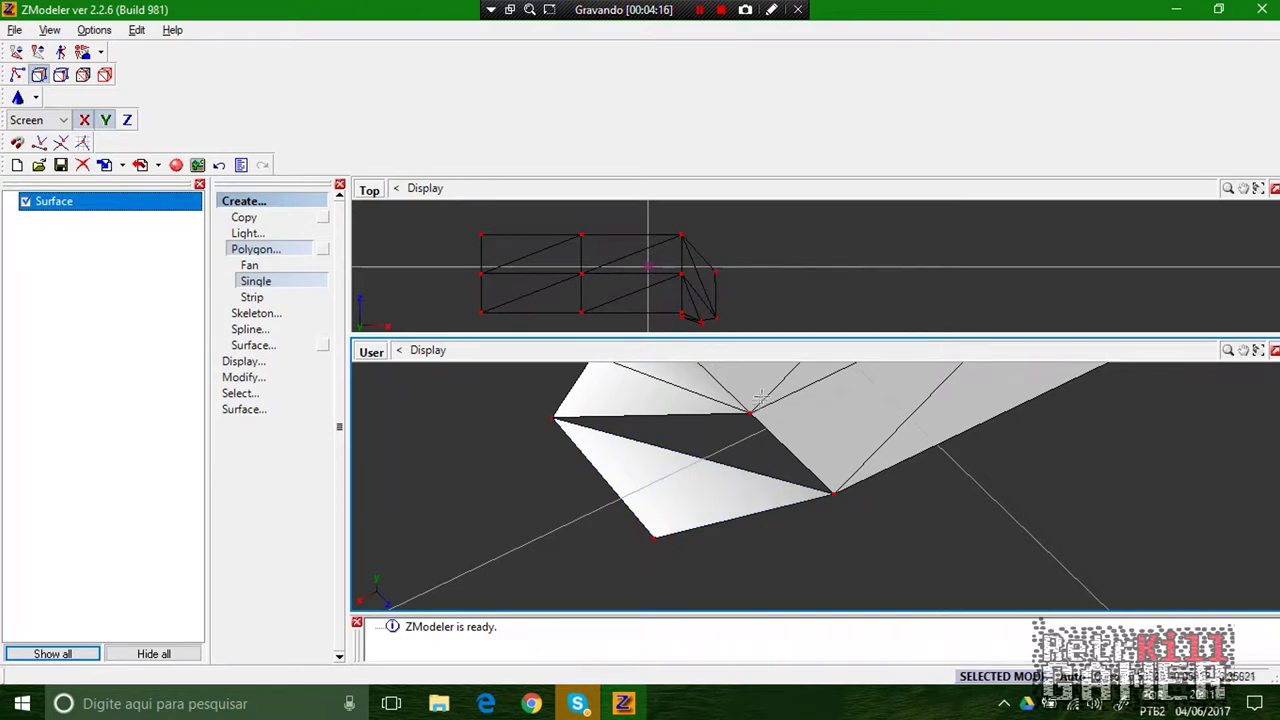
{"action": "middle_click_drag", "start_coordinate": [737, 420], "coordinate": [688, 492]}
{"action": "middle_click_drag", "start_coordinate": [609, 457], "coordinate": [506, 391]}
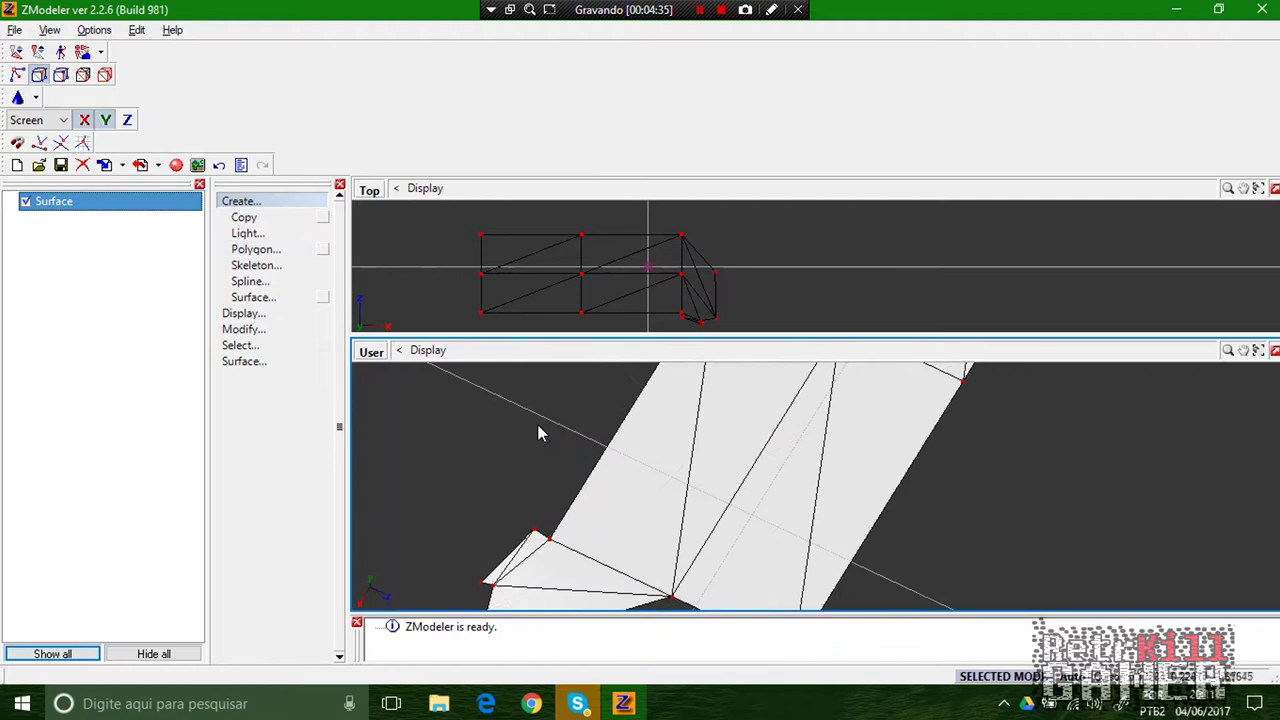
{"action": "middle_click_drag", "start_coordinate": [537, 429], "coordinate": [502, 403]}
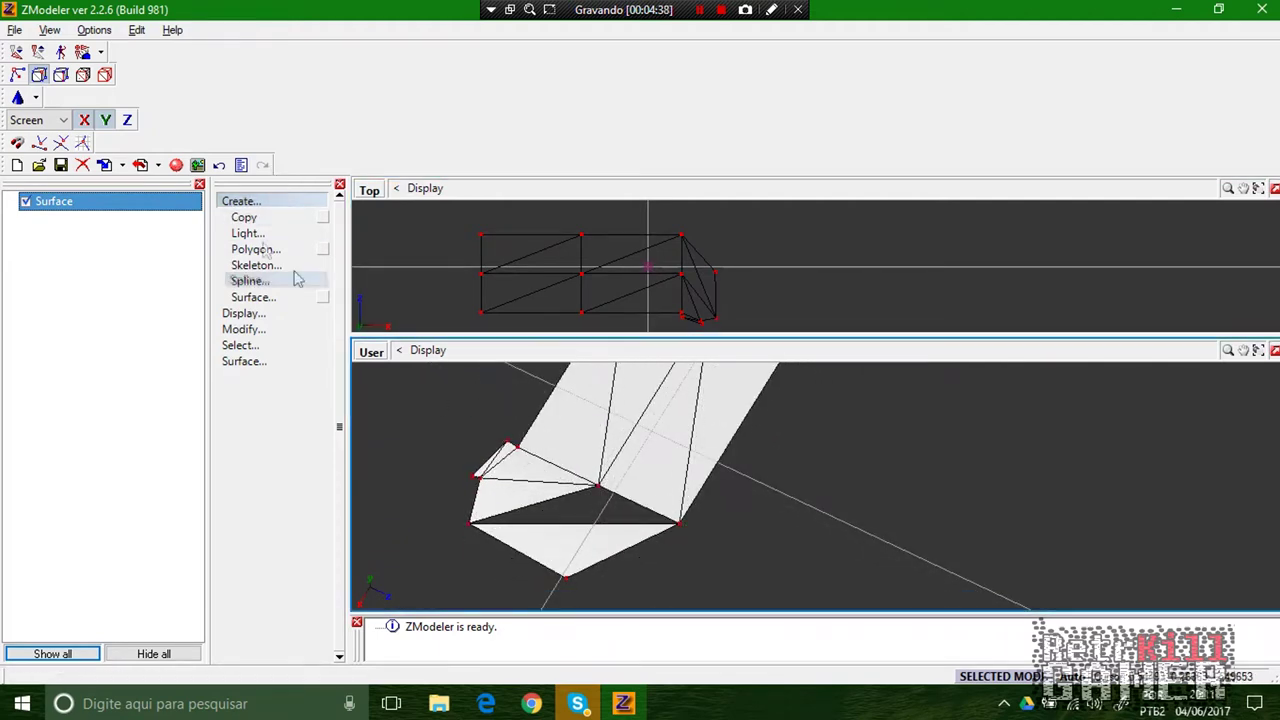
Draw a solid box primitive about 3.59 × 1.75 × 3.94 at objects level in the Top view, well clear of the surface.
{"action": "left_click", "coordinate": [36, 97]}
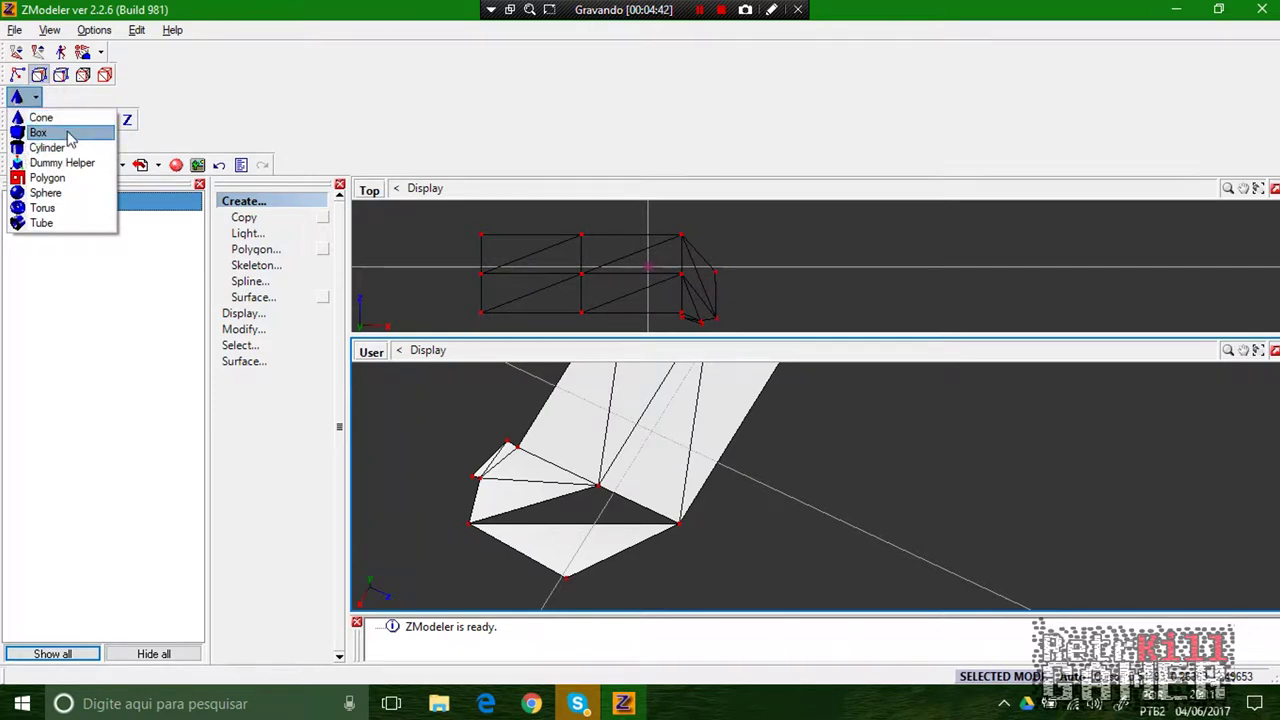
{"action": "left_click", "coordinate": [38, 133]}
{"action": "left_click", "coordinate": [432, 270]}
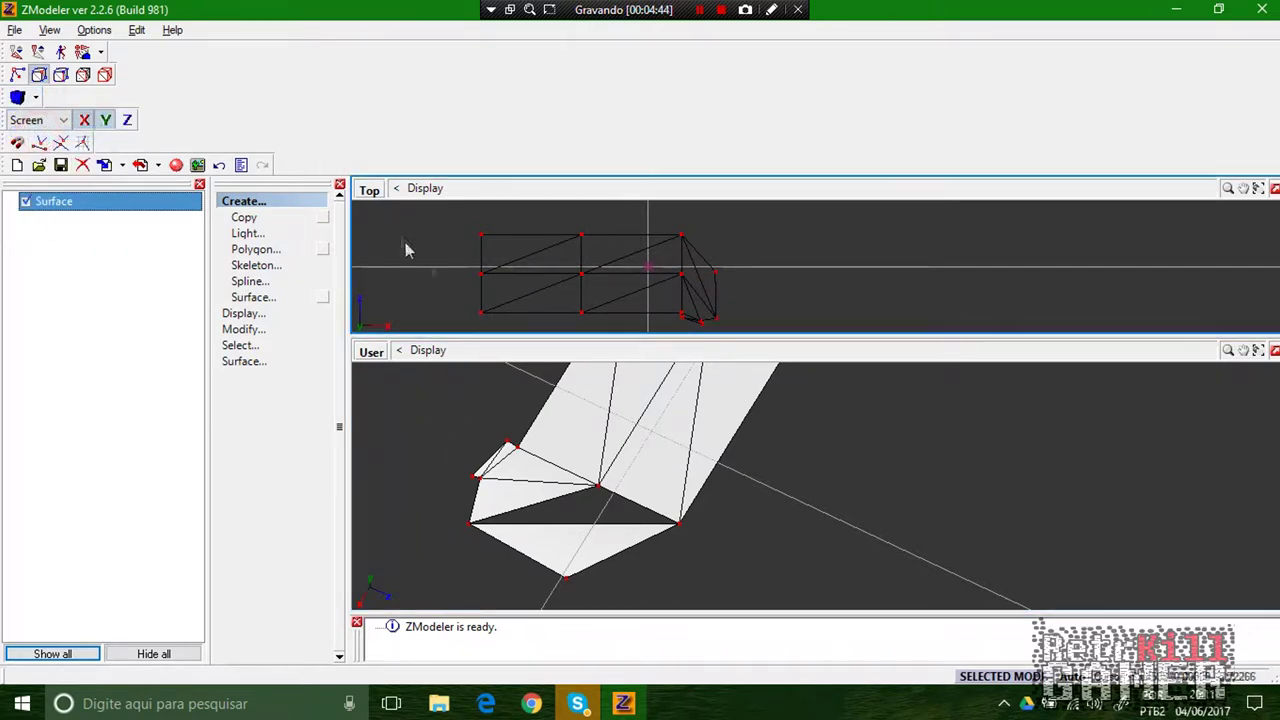
{"action": "left_click", "coordinate": [16, 97]}
{"action": "left_click", "coordinate": [840, 426]}
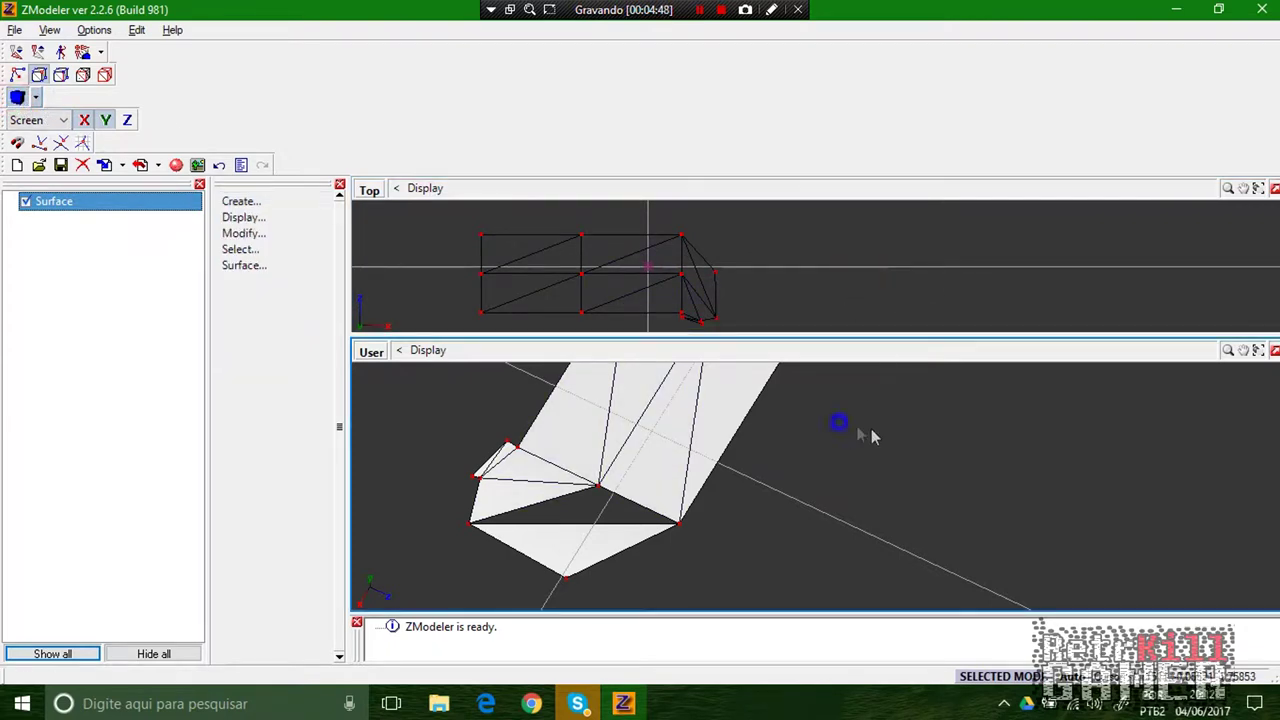
{"action": "left_click", "coordinate": [104, 74]}
{"action": "left_click", "coordinate": [923, 217]}
{"action": "left_click_drag", "start_coordinate": [1008, 294], "coordinate": [1078, 322]}
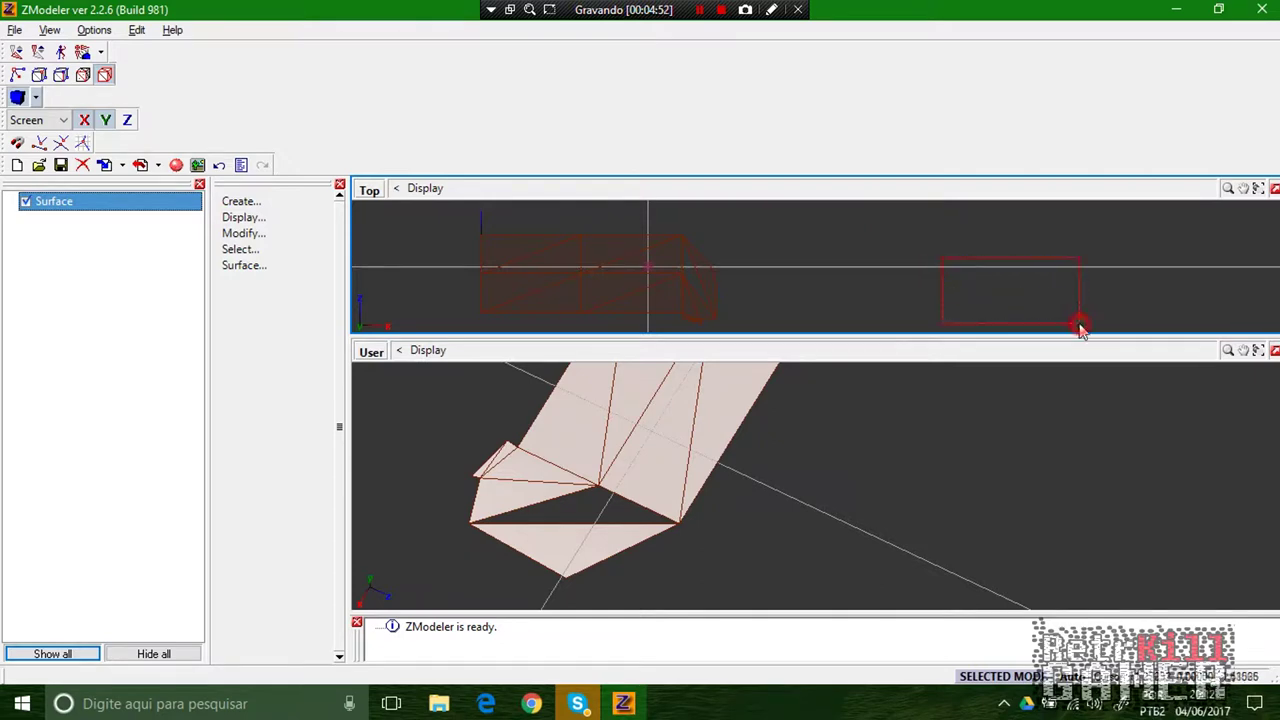
{"action": "left_click", "coordinate": [947, 263]}
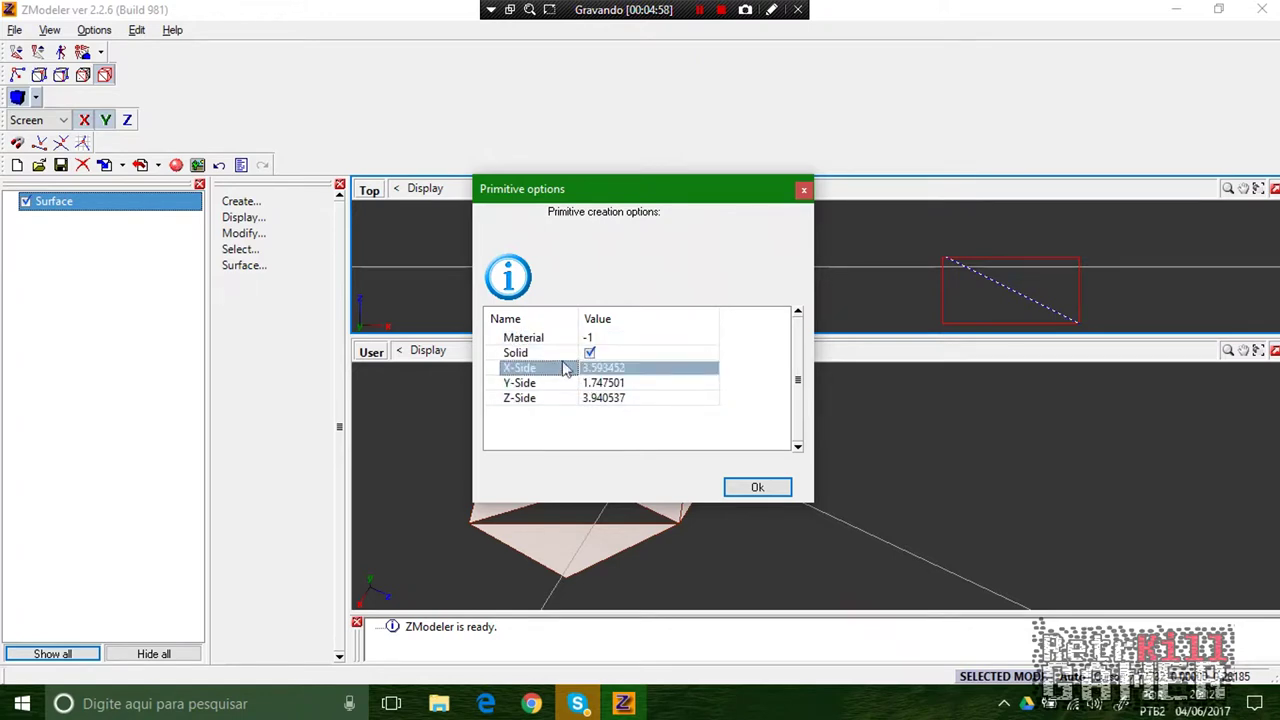
{"action": "left_click", "coordinate": [752, 488]}
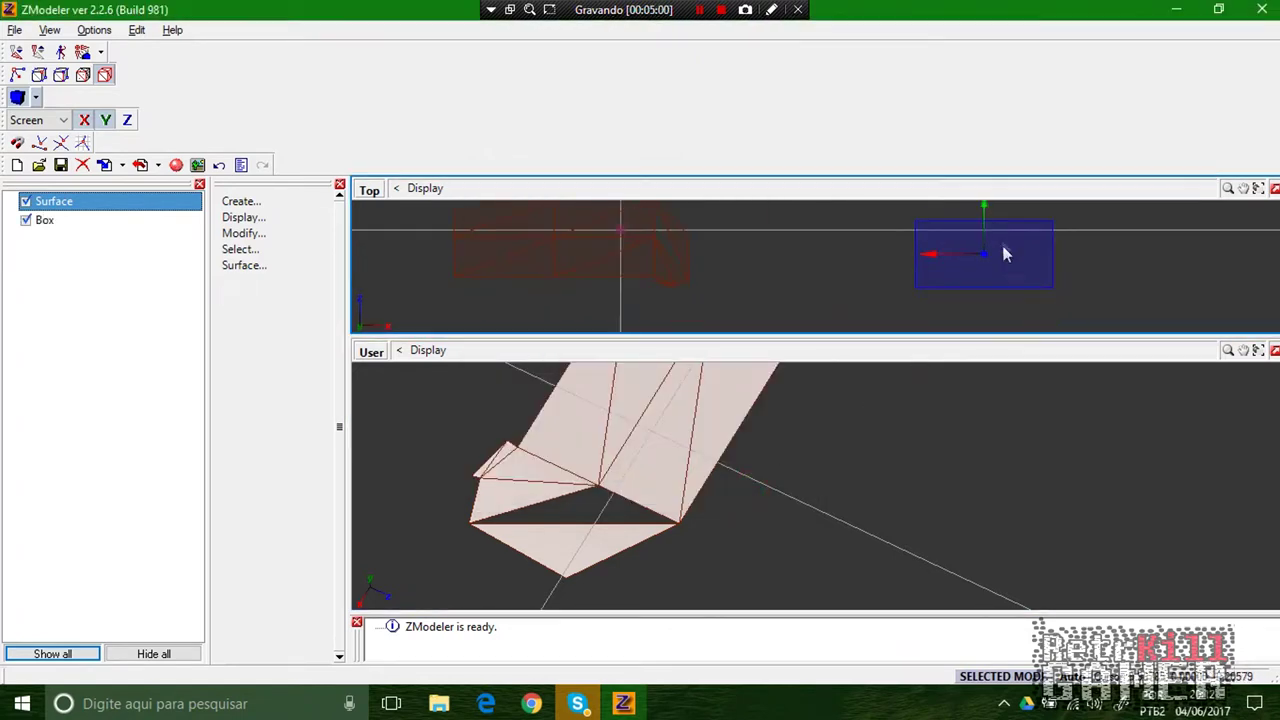
Draw a second solid box about 3.32 × 1.21 × 4.26 in the Top view, partly overlapping the first box.
{"action": "left_click", "coordinate": [887, 308]}
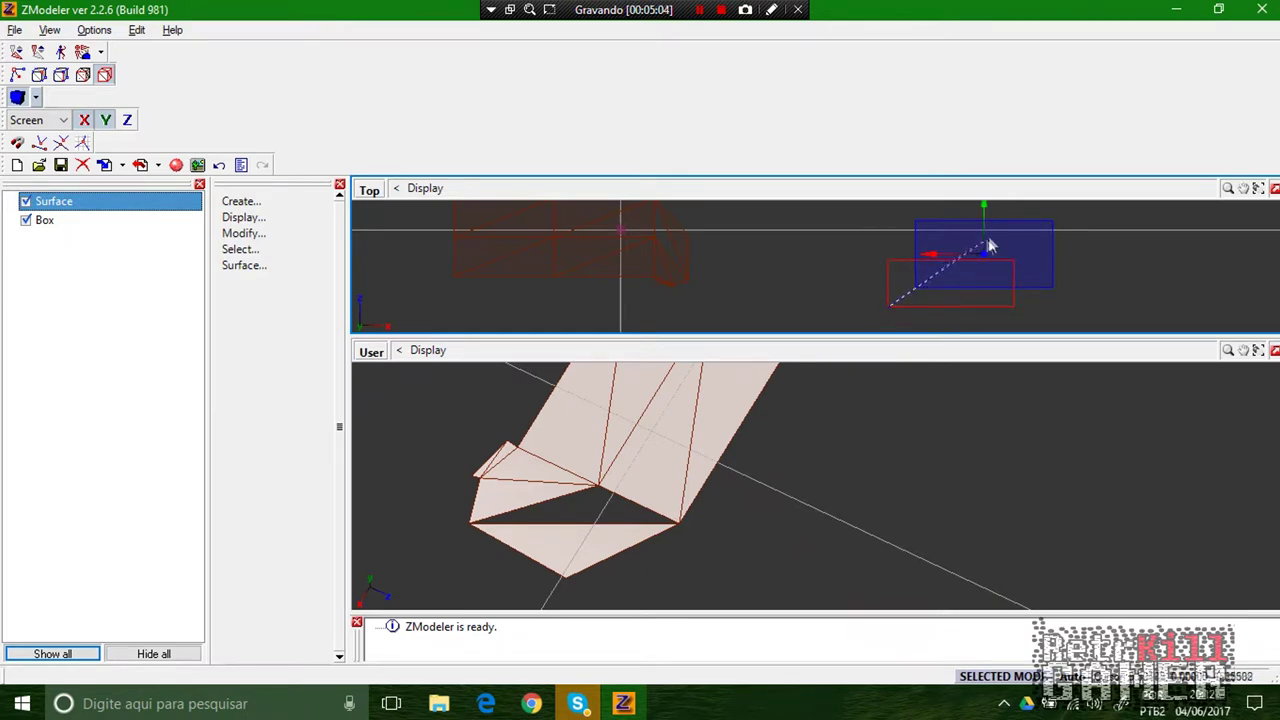
{"action": "middle_click_drag", "start_coordinate": [1004, 252], "coordinate": [998, 234]}
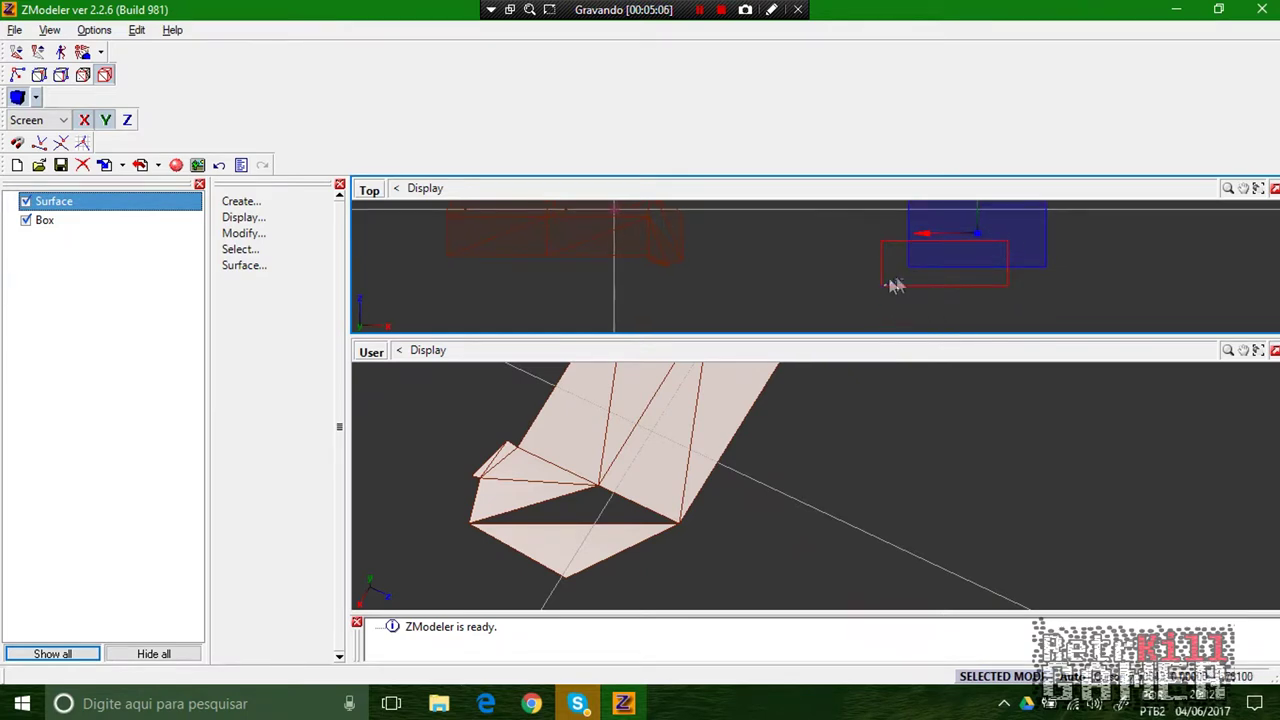
{"action": "left_click", "coordinate": [1033, 229]}
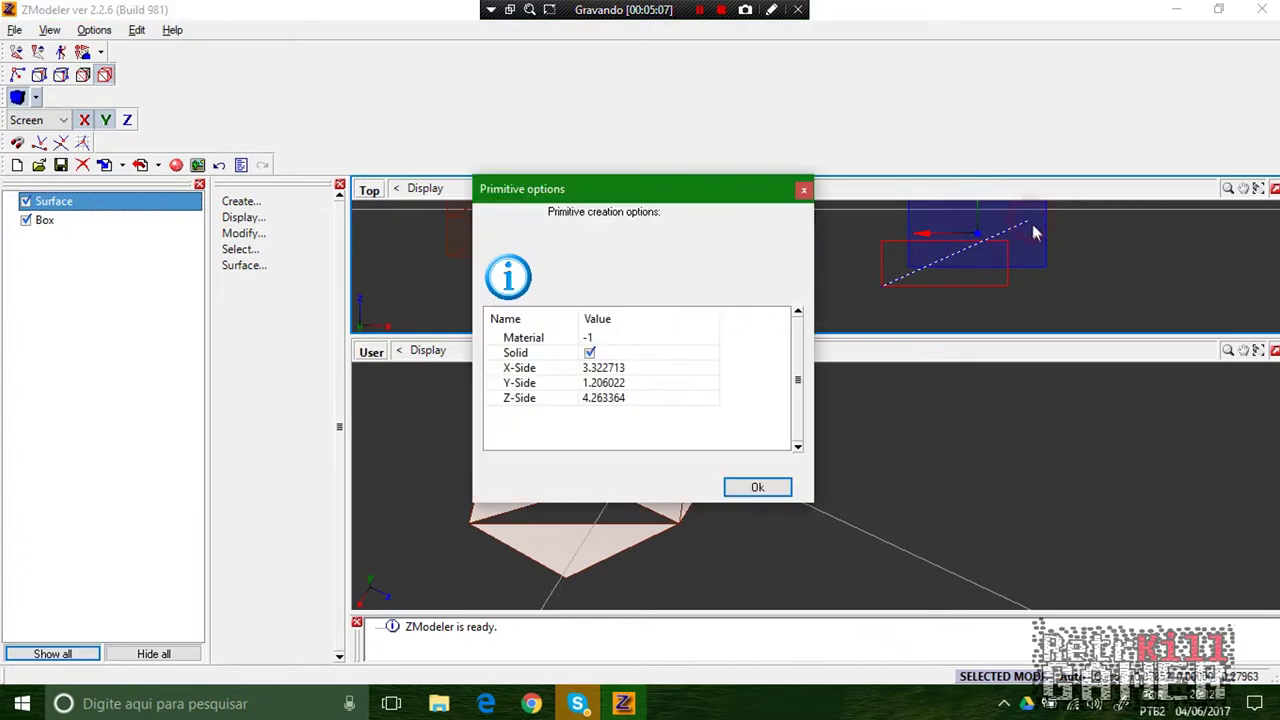
{"action": "left_click", "coordinate": [757, 488]}
{"action": "middle_click_drag", "start_coordinate": [867, 488], "coordinate": [760, 420]}
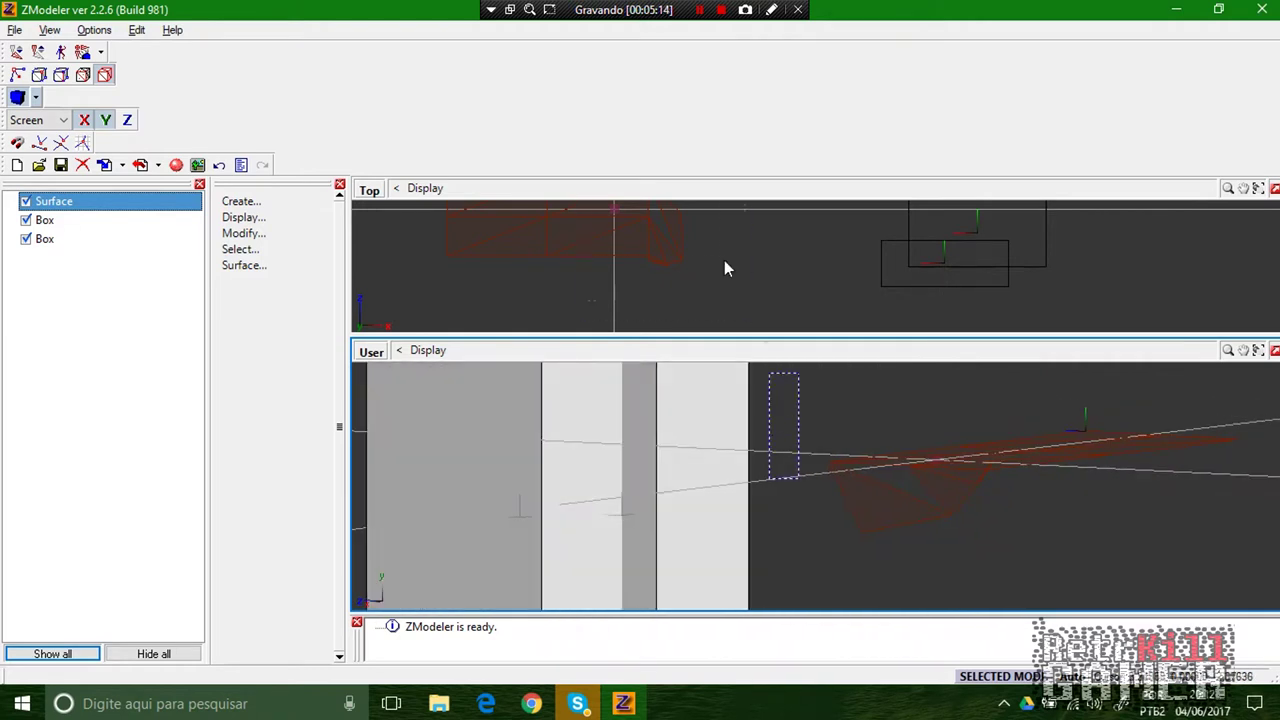
Draw a larger third box in the Top view whose base overlaps the polygon-extended end of the surface.
{"action": "left_click_drag", "start_coordinate": [584, 203], "coordinate": [810, 303]}
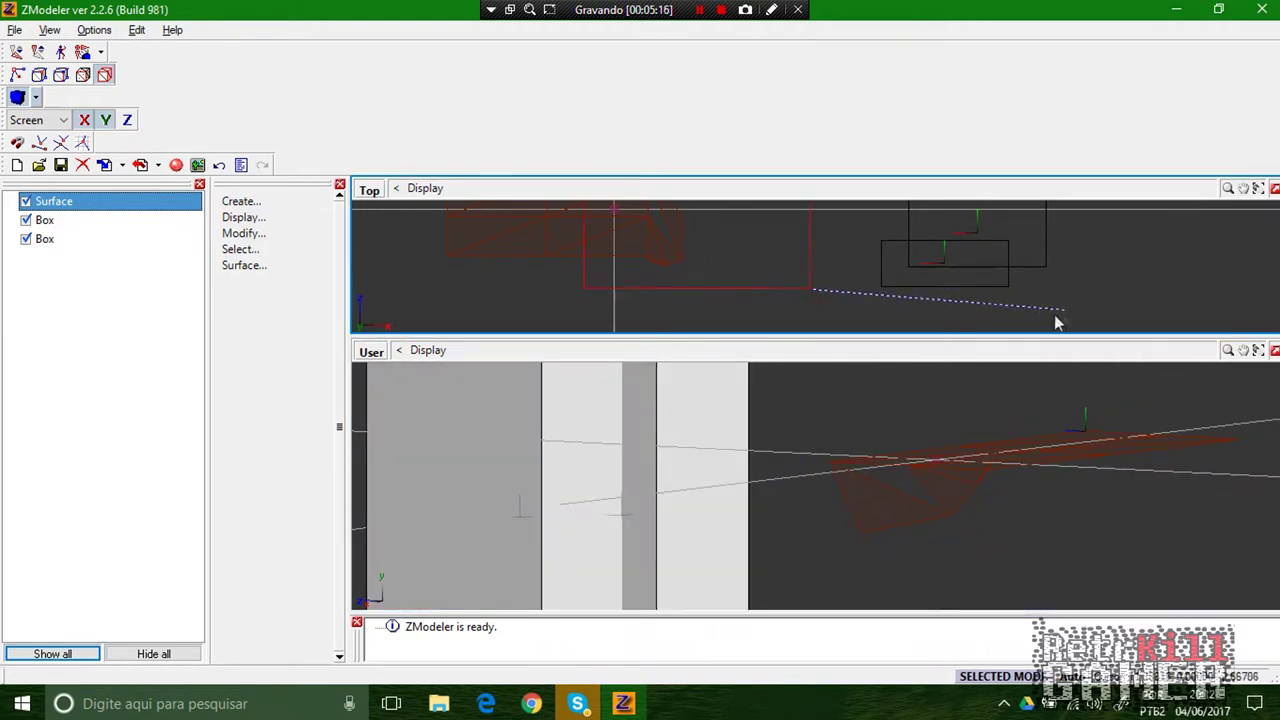
{"action": "left_click", "coordinate": [1041, 318]}
{"action": "left_click", "coordinate": [757, 487]}
{"action": "middle_click_drag", "start_coordinate": [777, 491], "coordinate": [714, 449]}
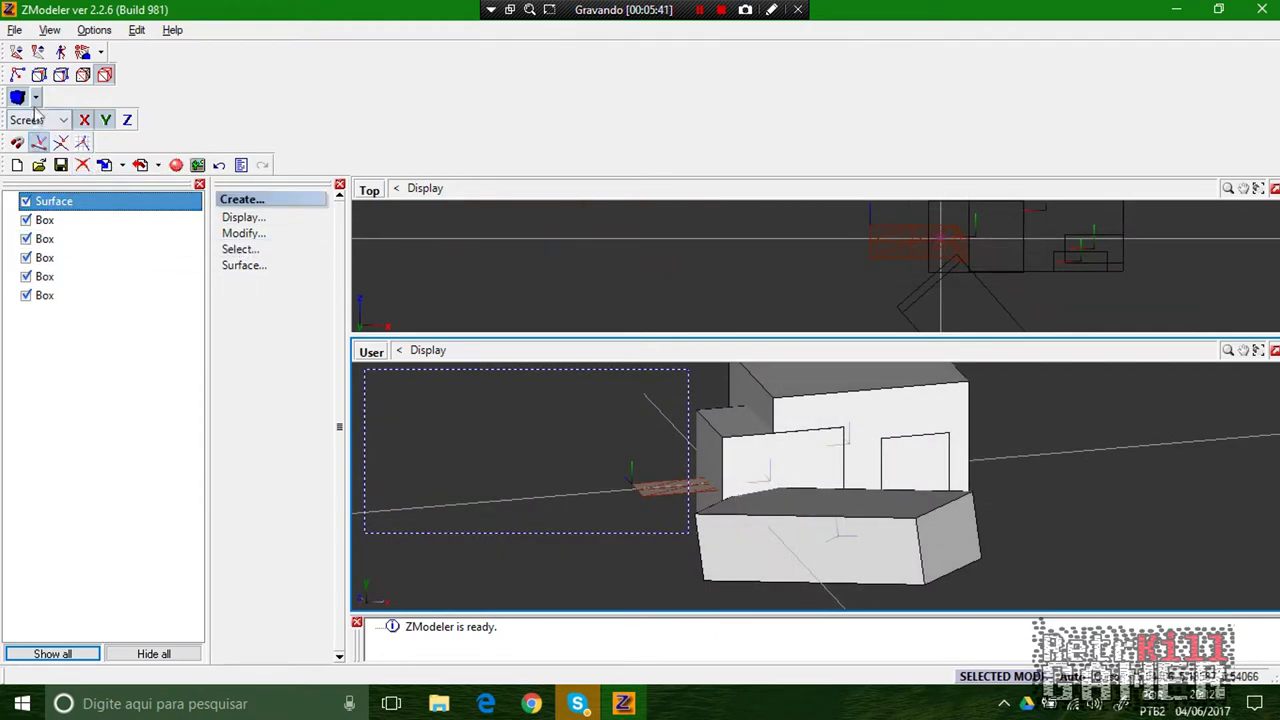
Draw a solid 8-point cylinder in the User view with a radius of about 1.41 and a height of about 9.01.
{"action": "left_click", "coordinate": [36, 97]}
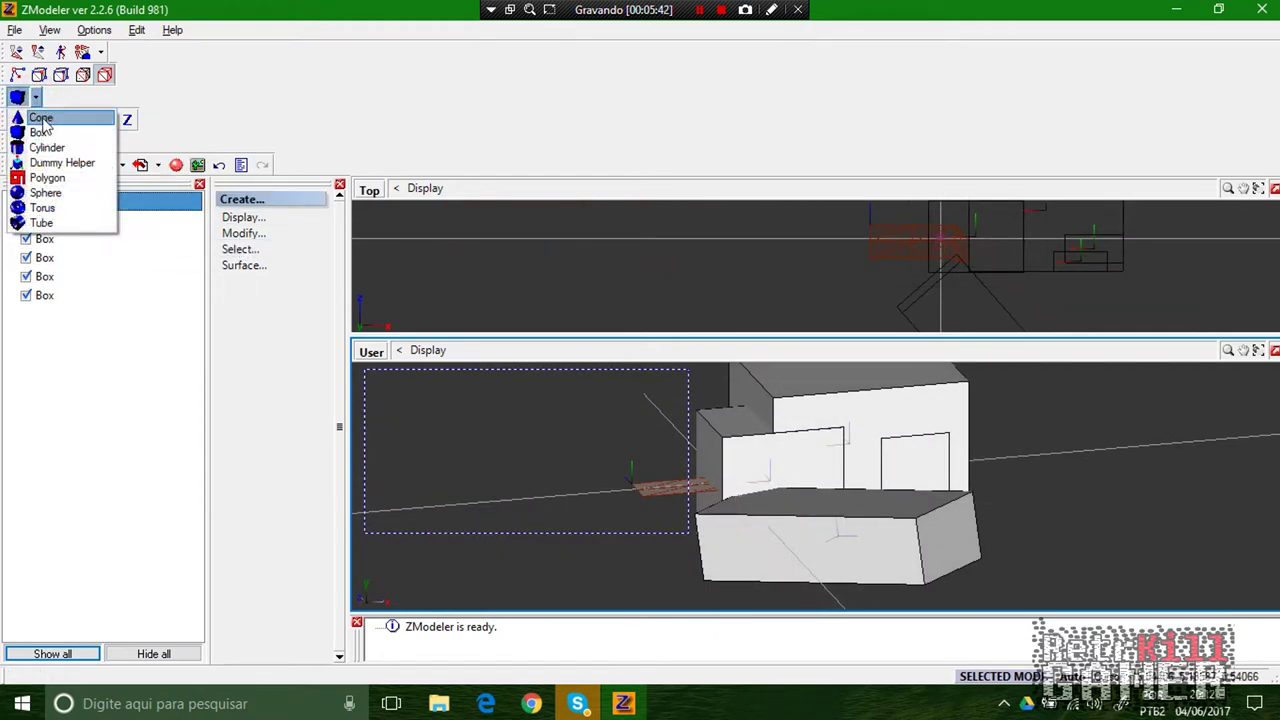
{"action": "left_click", "coordinate": [50, 147]}
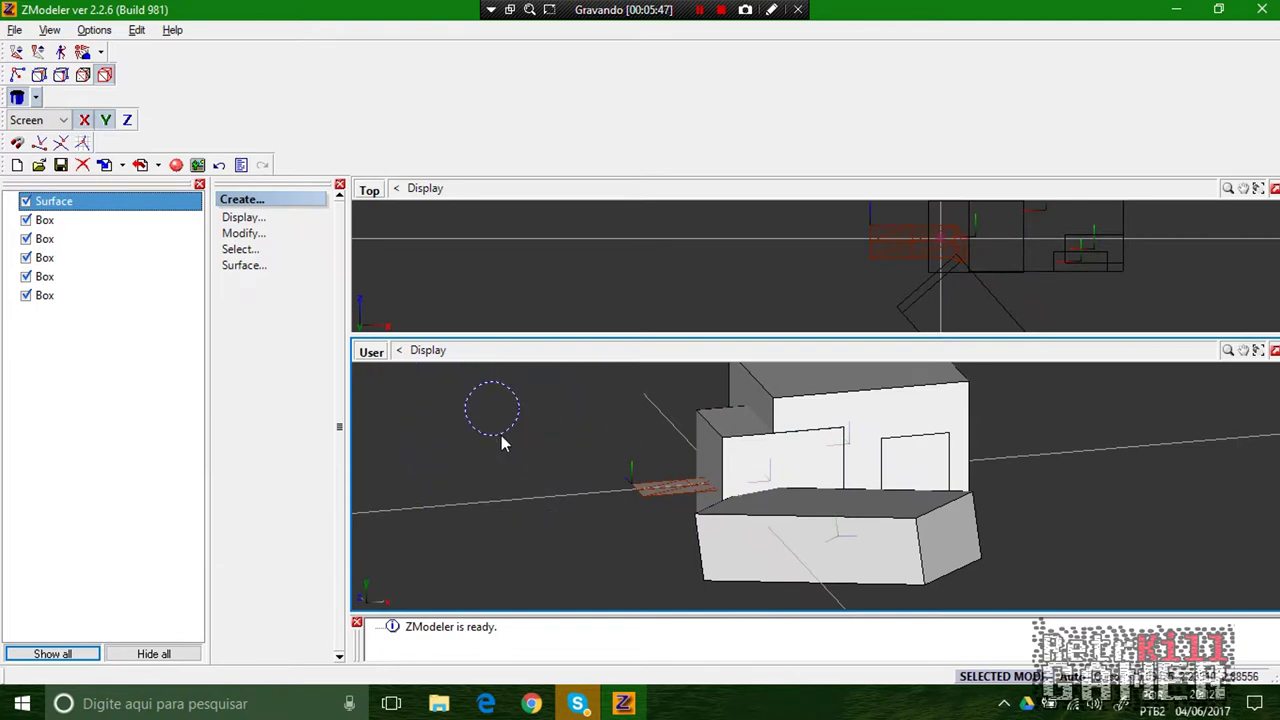
{"action": "left_click", "coordinate": [648, 449]}
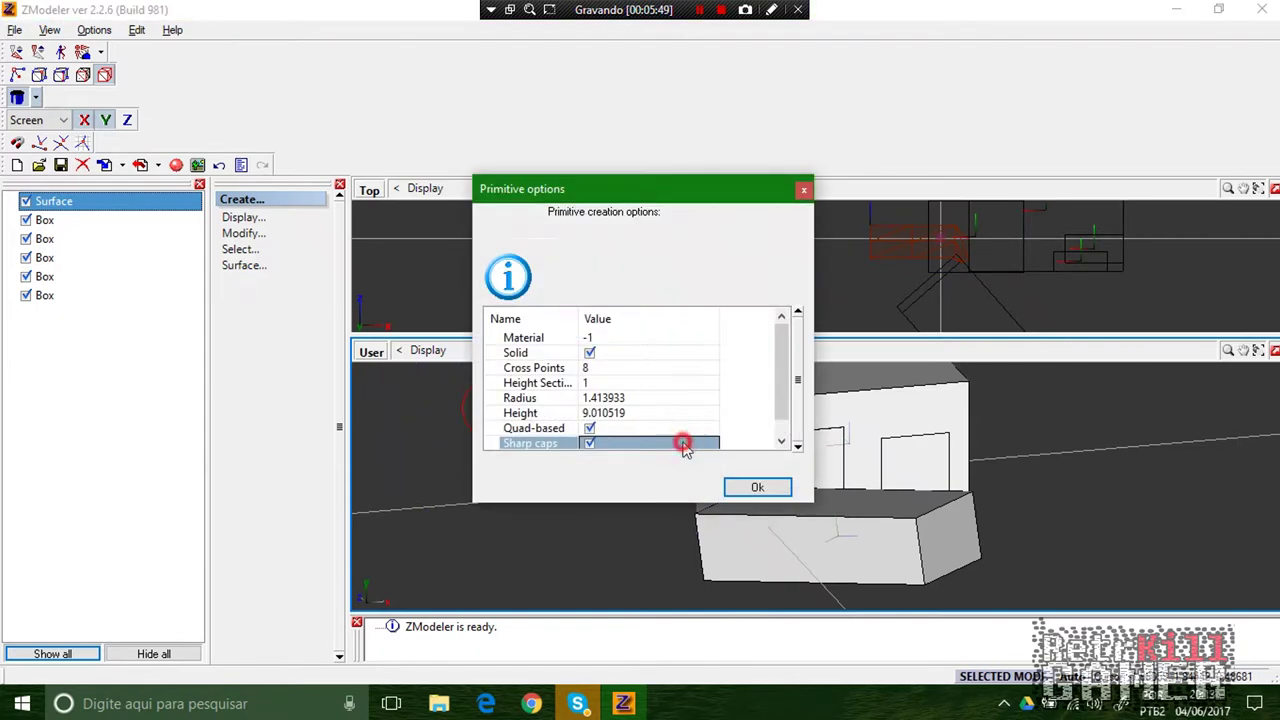
{"action": "left_click", "coordinate": [763, 486]}
{"action": "middle_click_drag", "start_coordinate": [574, 464], "coordinate": [634, 369]}
Draw a large 8-point cylinder in the Top view, radius about 21.68 and height about 19.46, enclosing the surface and boxes.
{"action": "scroll", "coordinate": [576, 266], "scroll_direction": "down", "scroll_amount": 1}
{"action": "scroll", "coordinate": [575, 266], "scroll_direction": "down", "scroll_amount": 2}
{"action": "left_click", "coordinate": [516, 273]}
{"action": "left_click", "coordinate": [554, 286]}
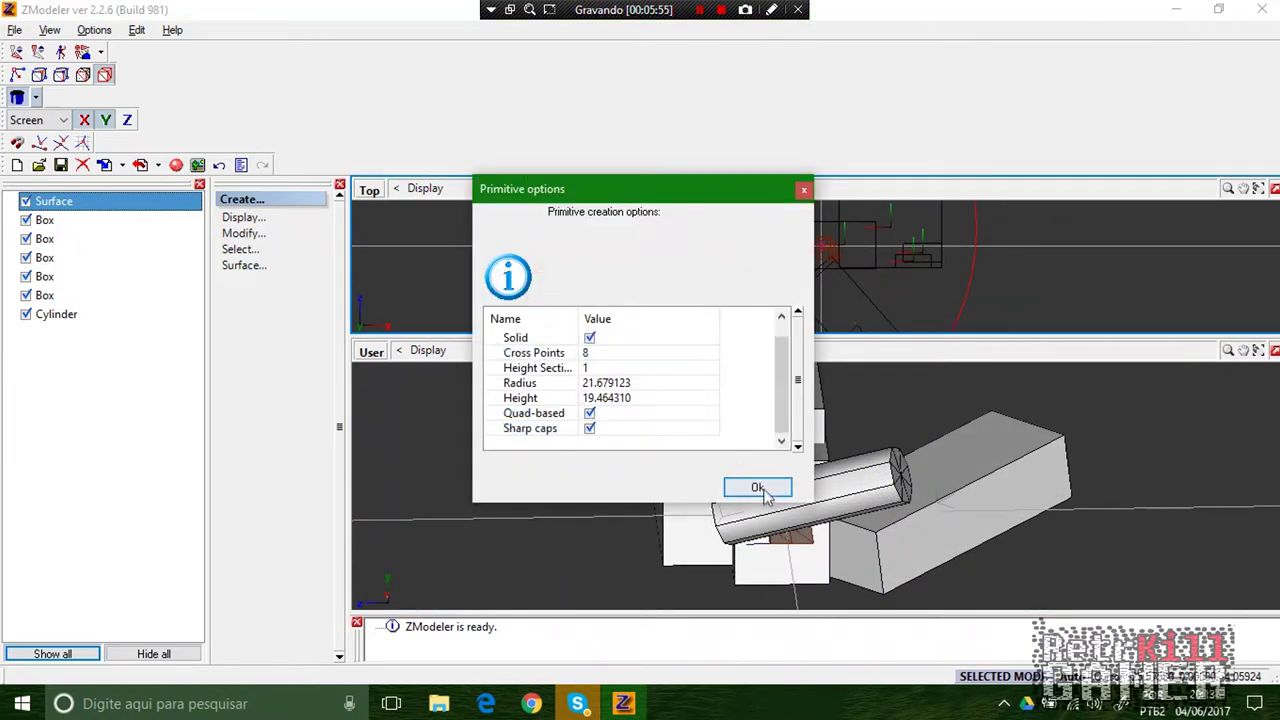
{"action": "left_click", "coordinate": [757, 487]}
{"action": "scroll", "coordinate": [939, 277], "scroll_direction": "down", "scroll_amount": 2}
{"action": "scroll", "coordinate": [998, 262], "scroll_direction": "down", "scroll_amount": 1}
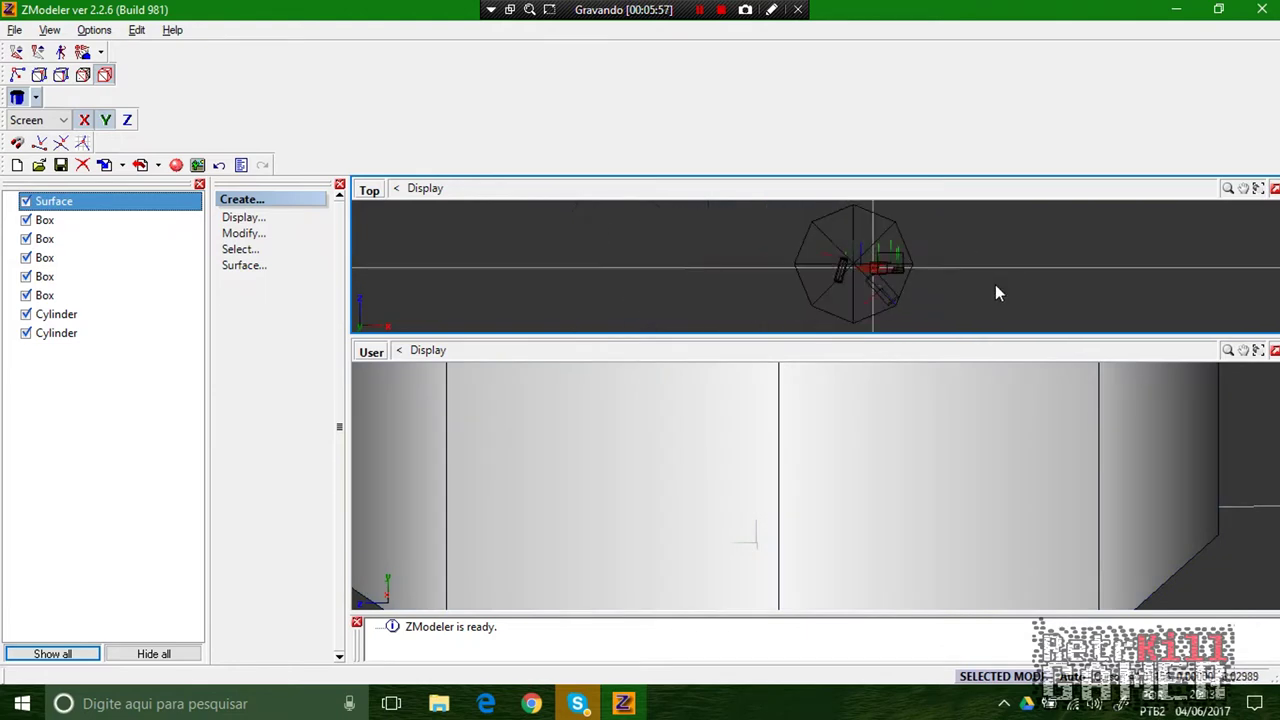
Add a smaller cylinder in the Top view beside the large one, outside its outline.
{"action": "scroll", "coordinate": [900, 458], "scroll_direction": "down", "scroll_amount": 4}
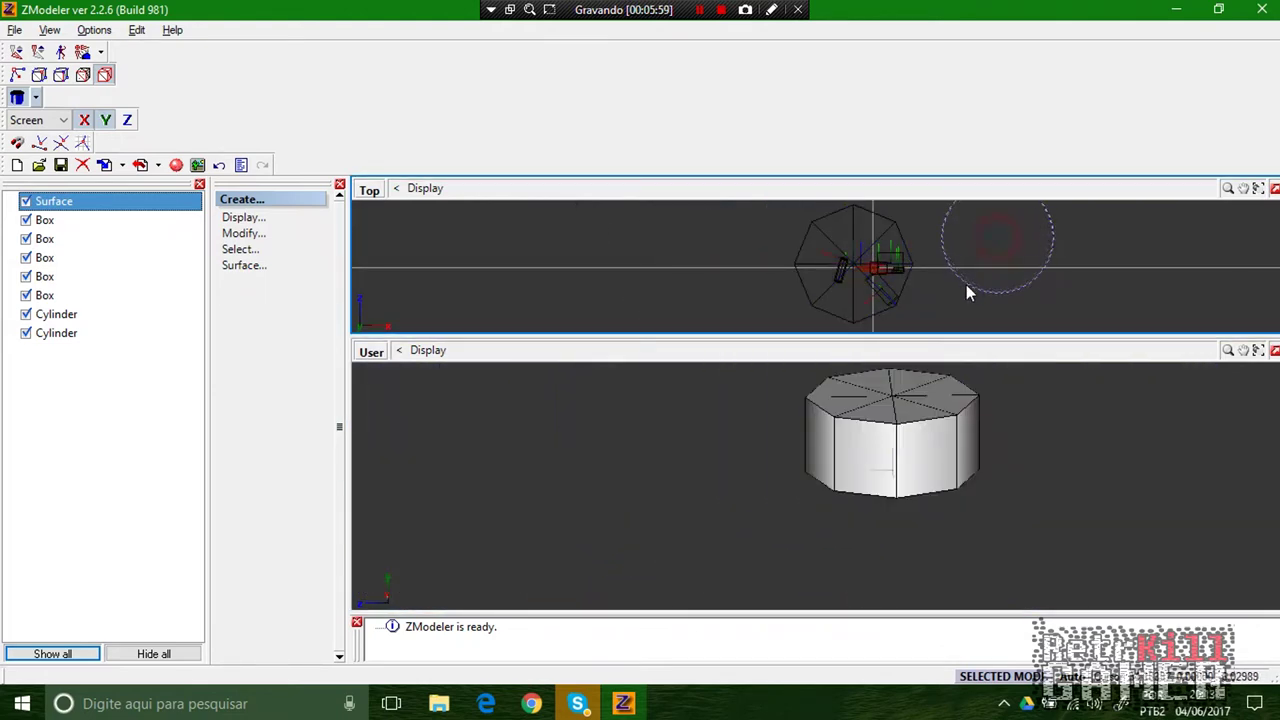
{"action": "left_click", "coordinate": [1001, 240]}
{"action": "left_click", "coordinate": [783, 488]}
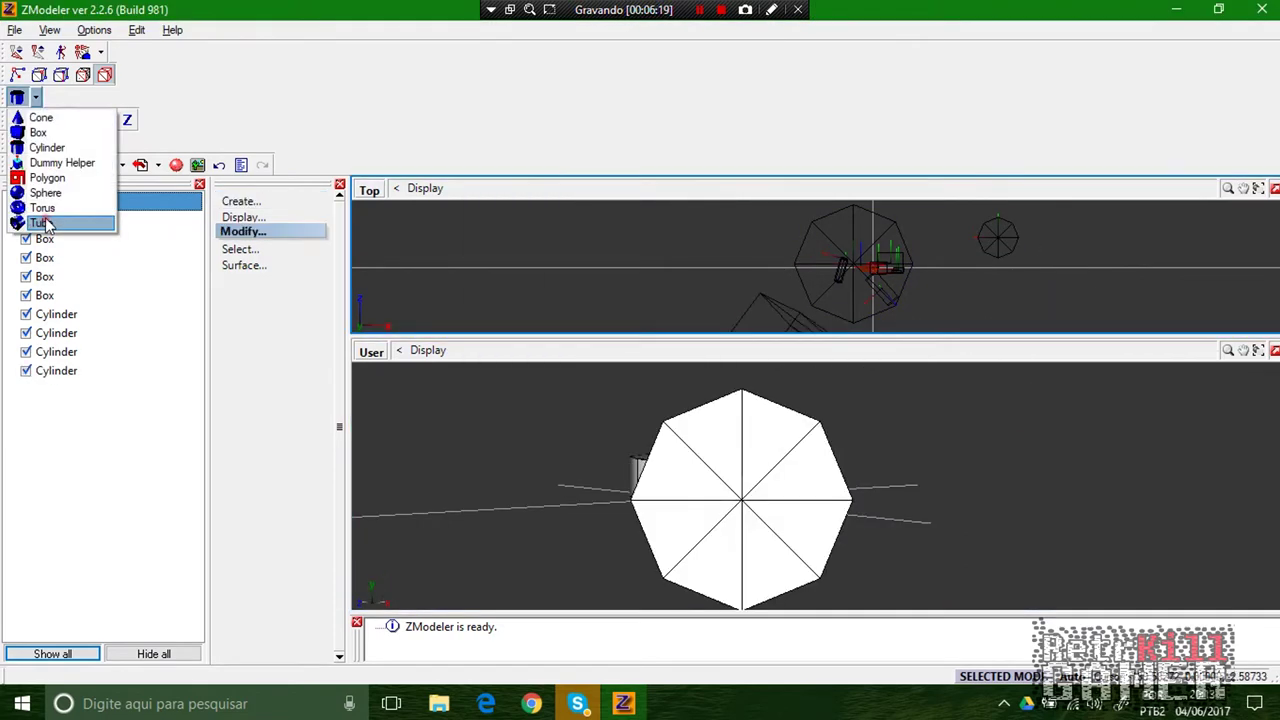
Create a tube primitive in the Top view, in the empty area beyond the large cylinder.
{"action": "left_click", "coordinate": [42, 222]}
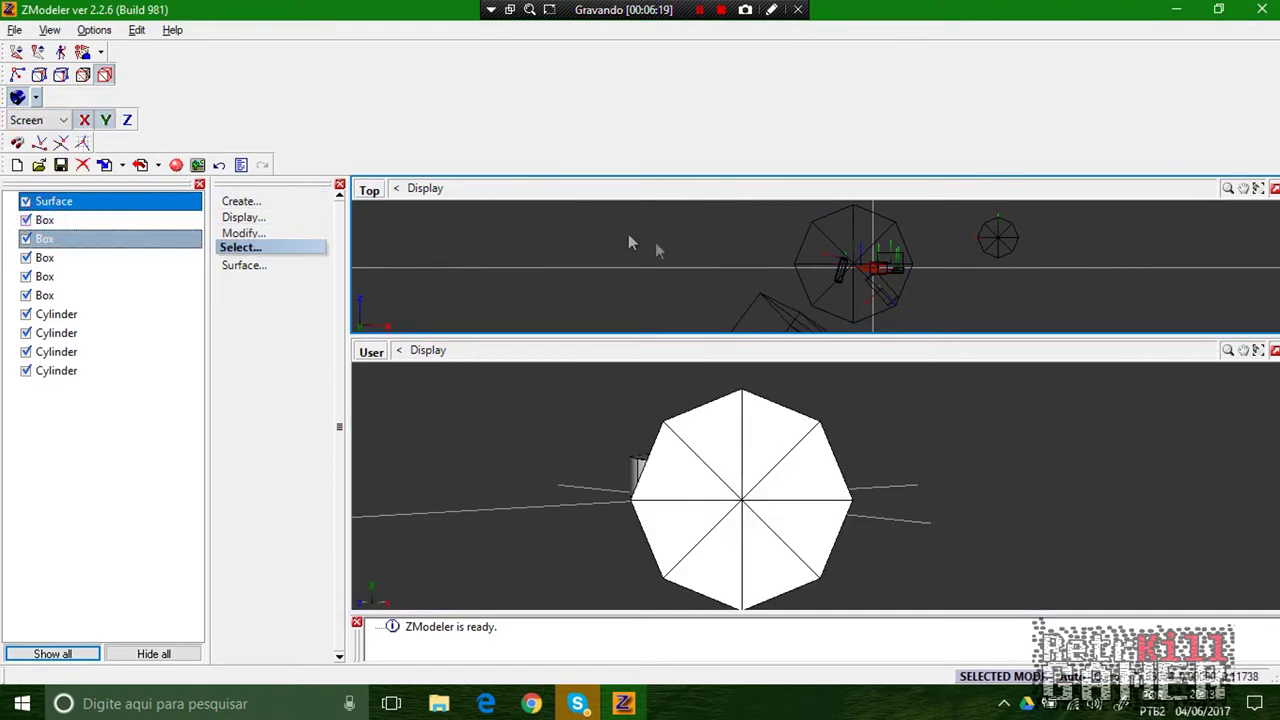
{"action": "left_click", "coordinate": [693, 289]}
{"action": "left_click", "coordinate": [757, 488]}
Draw a second, much longer tube in the User view, starting above the first tube's open end.
{"action": "middle_click_drag", "start_coordinate": [572, 479], "coordinate": [594, 498]}
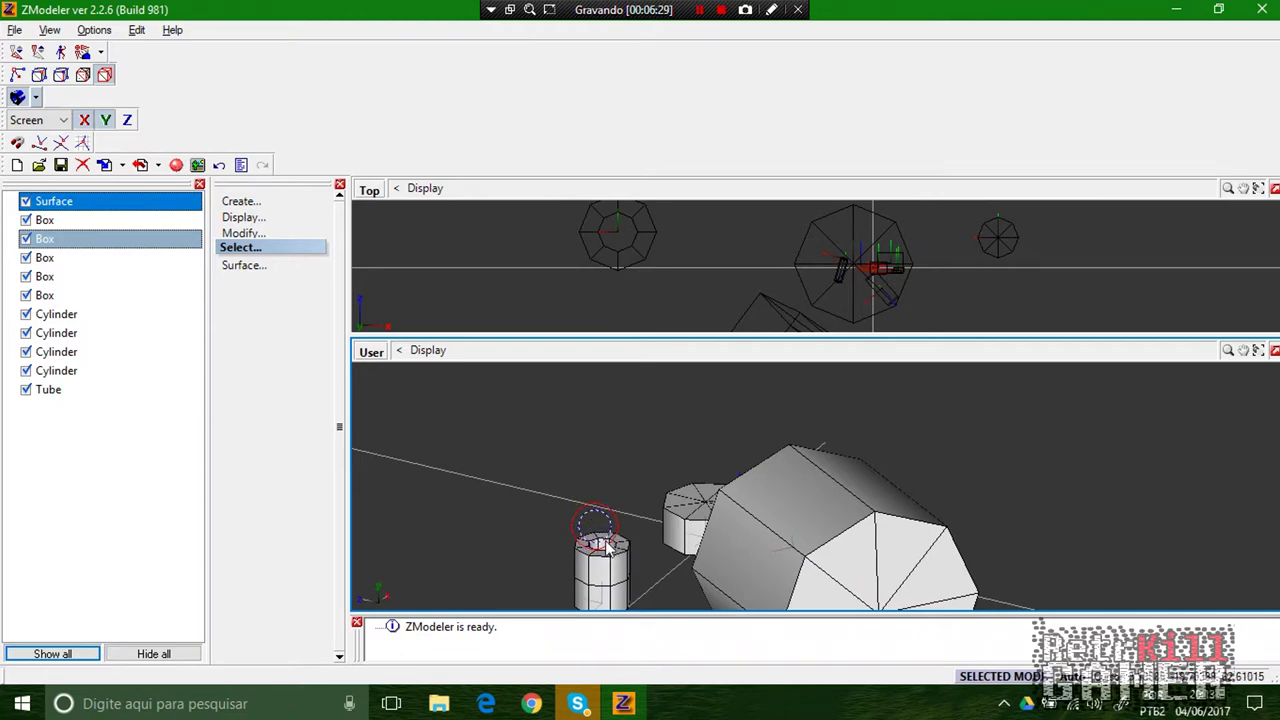
{"action": "left_click", "coordinate": [1100, 391]}
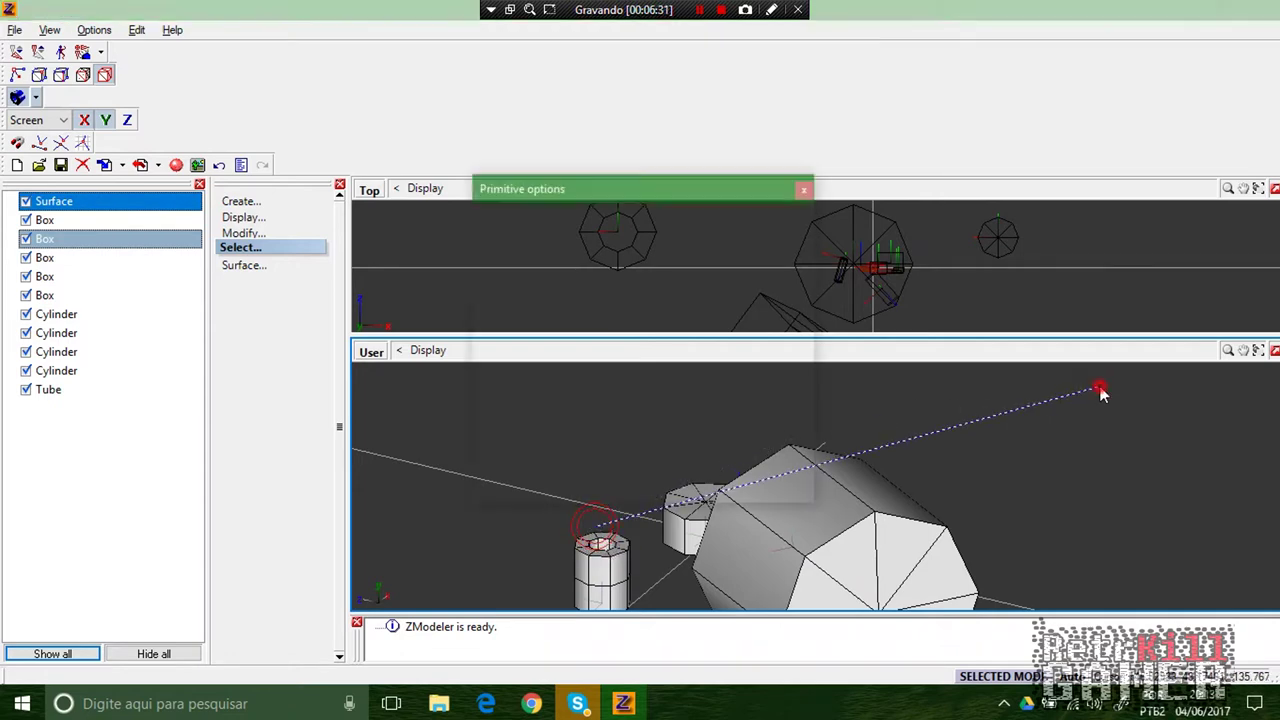
{"action": "left_click", "coordinate": [757, 488]}
{"action": "middle_click_drag", "start_coordinate": [724, 477], "coordinate": [746, 437]}
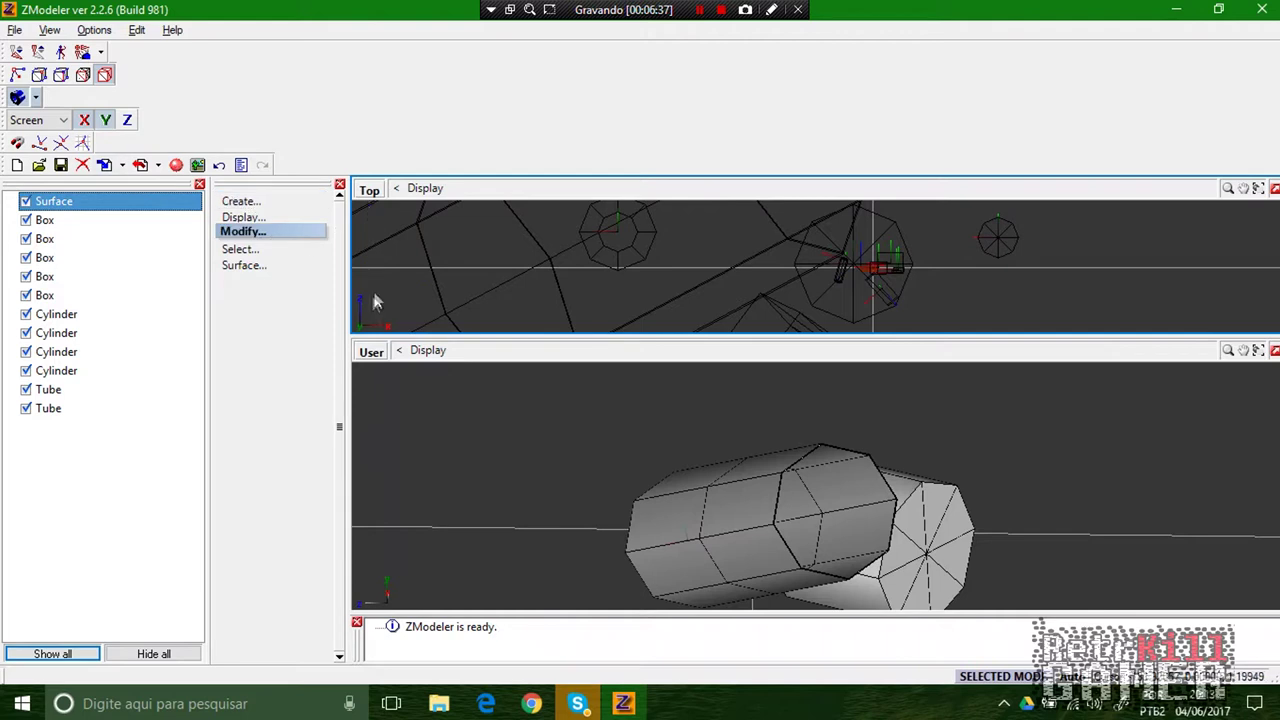
Create a Dummy Helper object in the scene.
{"action": "left_click", "coordinate": [35, 97]}
{"action": "left_click", "coordinate": [14, 93]}
{"action": "left_click", "coordinate": [38, 97]}
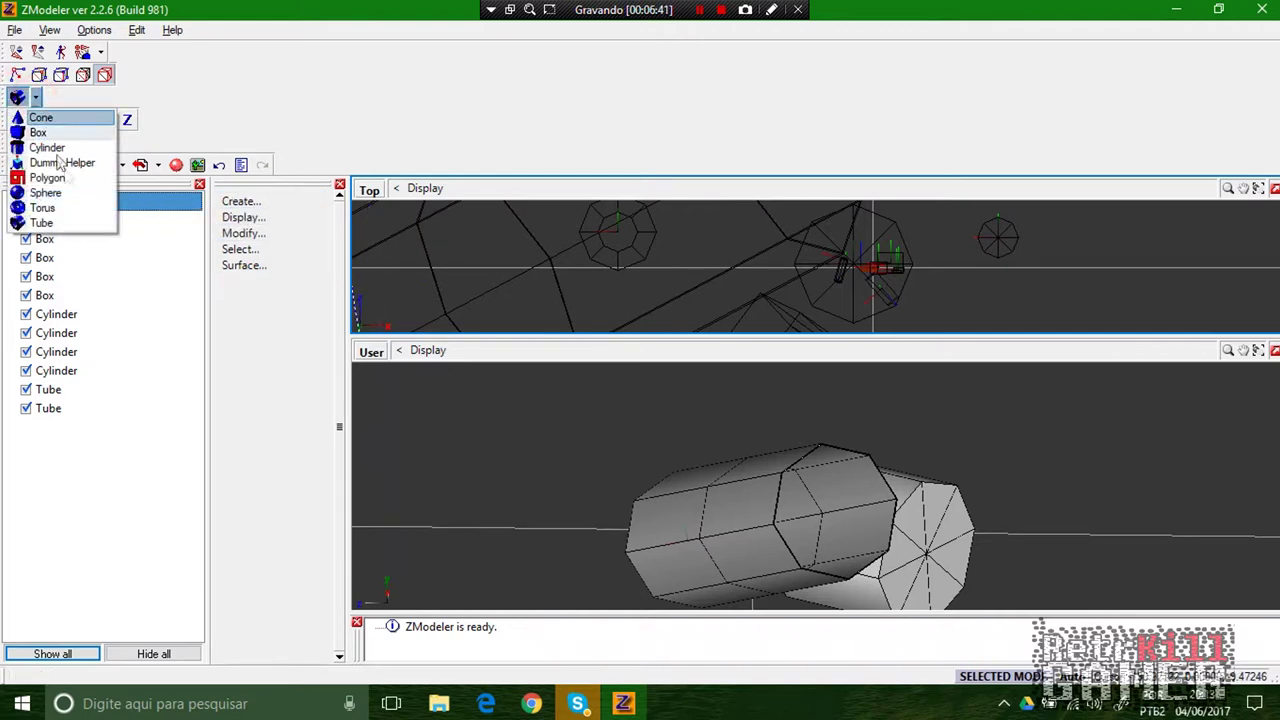
{"action": "left_click", "coordinate": [60, 164]}
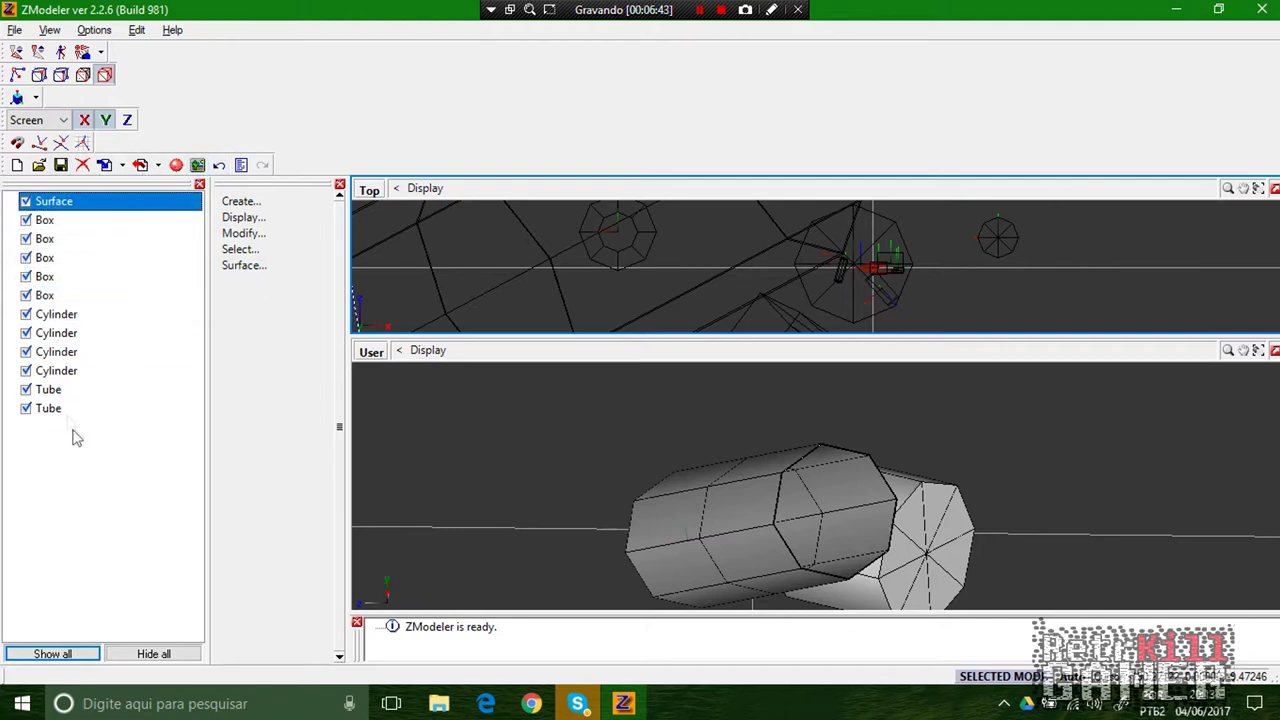
{"action": "left_click", "coordinate": [17, 97]}
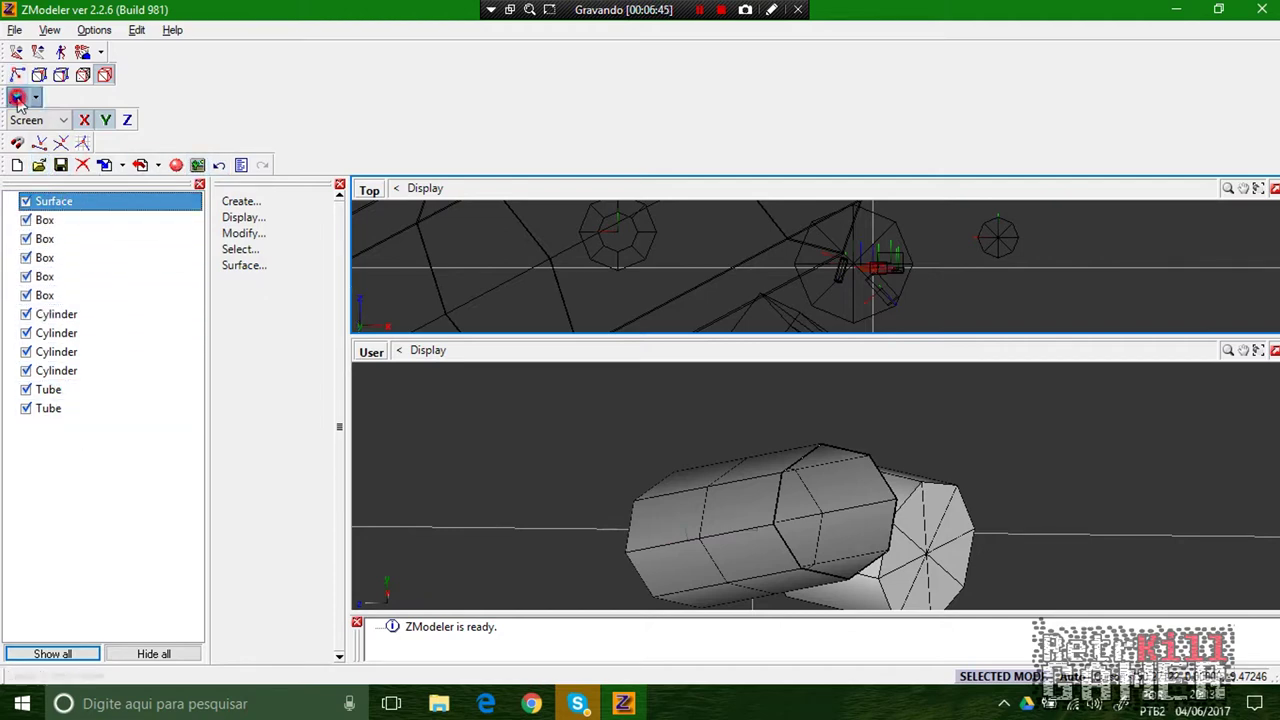
Rename the dummy helper as objeto.dff.
{"action": "left_click", "coordinate": [57, 427]}
{"action": "left_click_drag", "start_coordinate": [155, 427], "coordinate": [1, 427]}
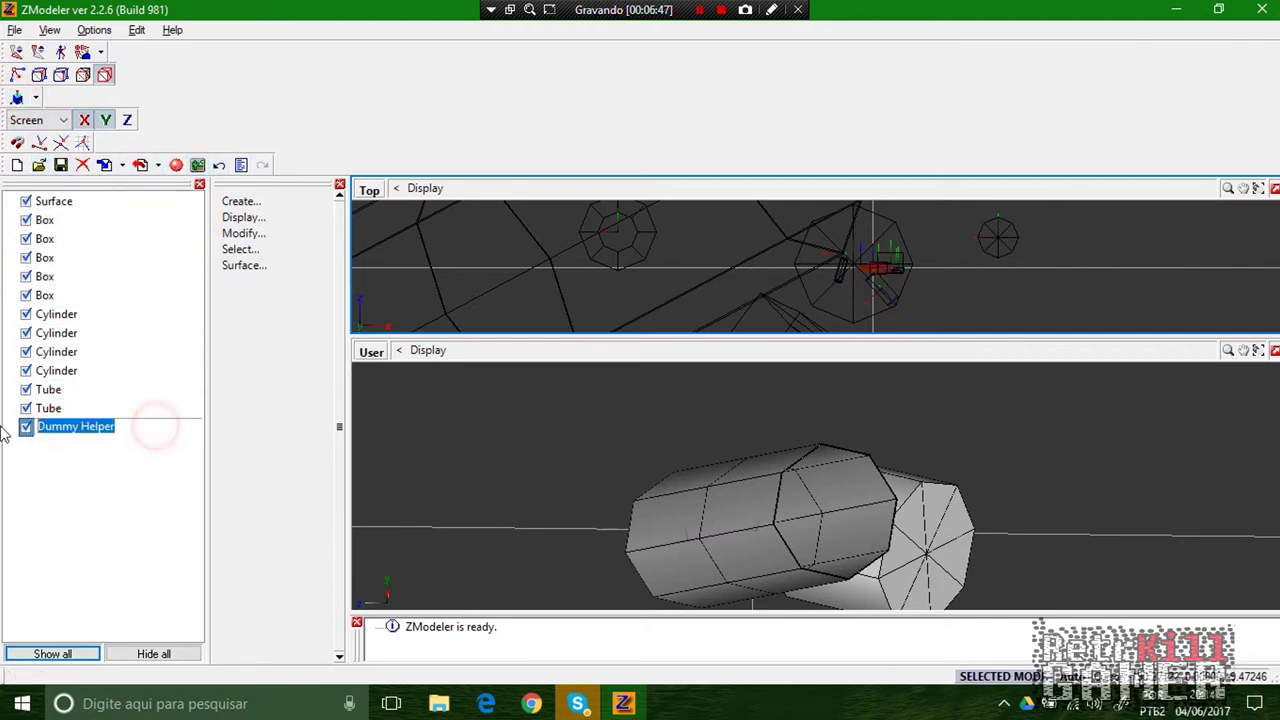
{"action": "type", "text": "objeto.dff"}
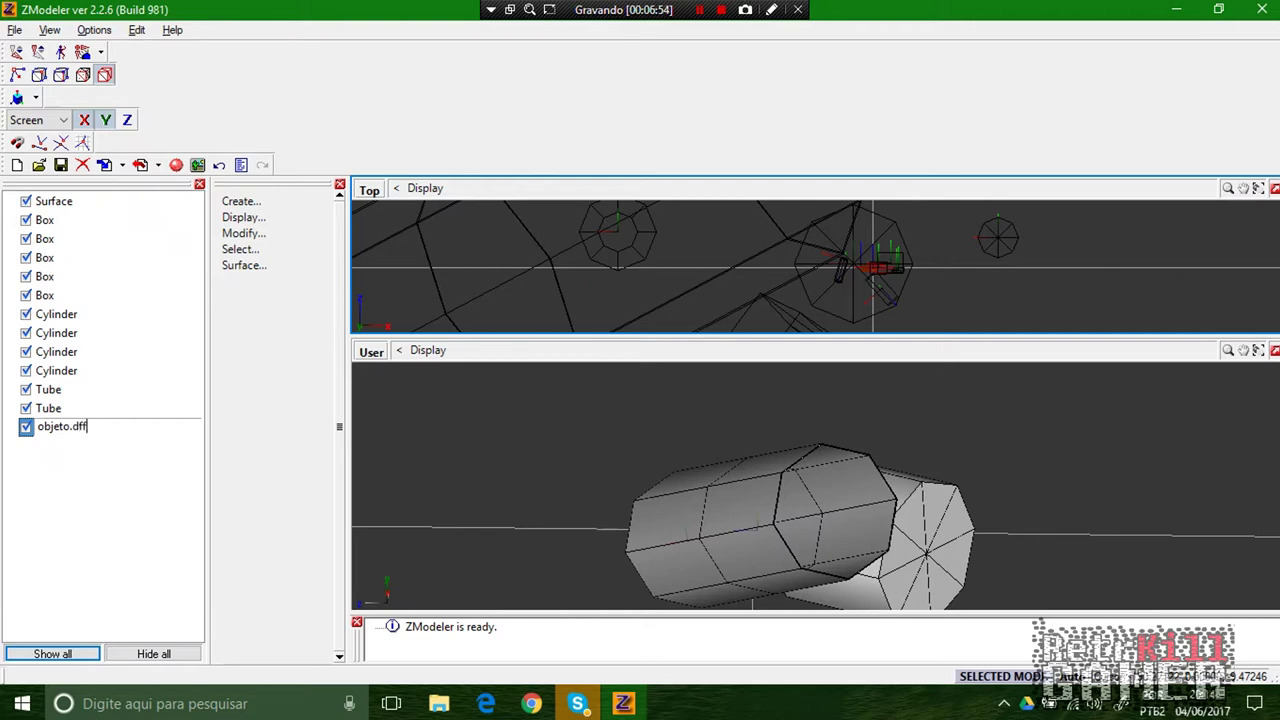
{"action": "key", "text": "Return"}
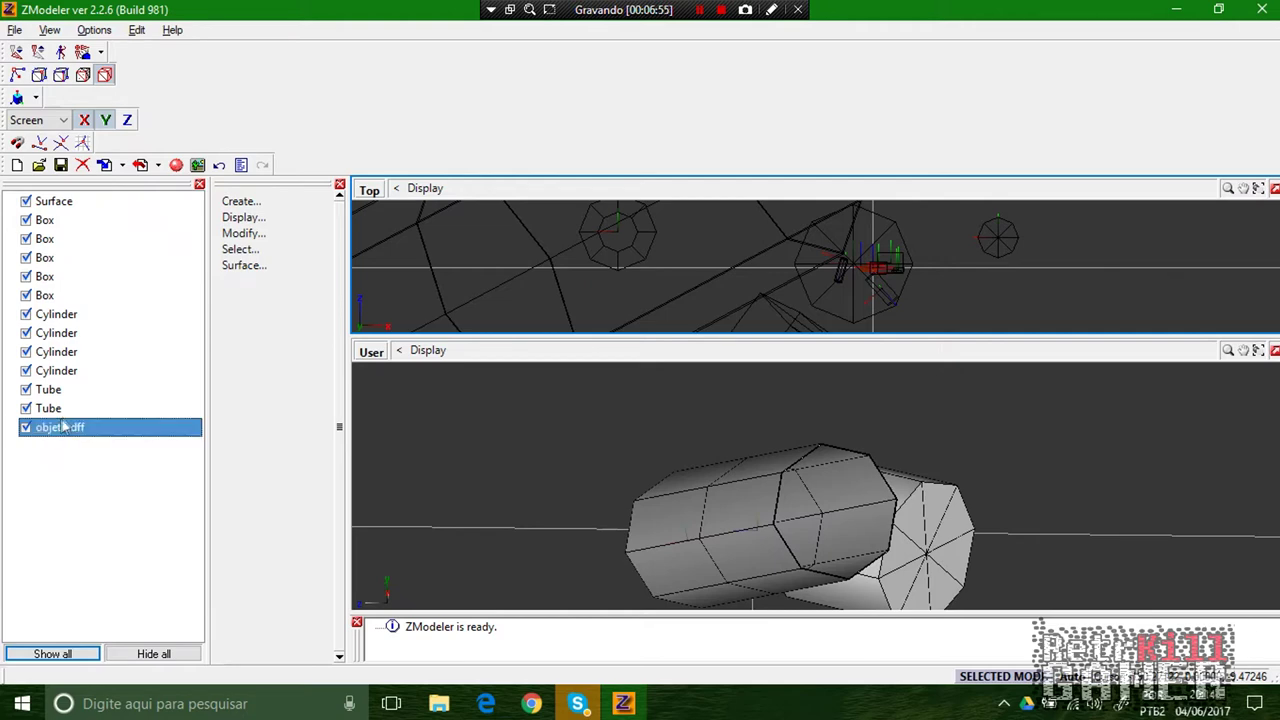
Nest the Surface and one Box under objeto.dff, move one Cylinder directly above it in the hierarchy, and clear the selection.
{"action": "left_click_drag", "start_coordinate": [40, 205], "coordinate": [65, 422]}
{"action": "left_click_drag", "start_coordinate": [39, 242], "coordinate": [76, 406]}
{"action": "left_click_drag", "start_coordinate": [43, 300], "coordinate": [63, 383]}
{"action": "scroll", "coordinate": [508, 284], "scroll_direction": "down", "scroll_amount": 4}
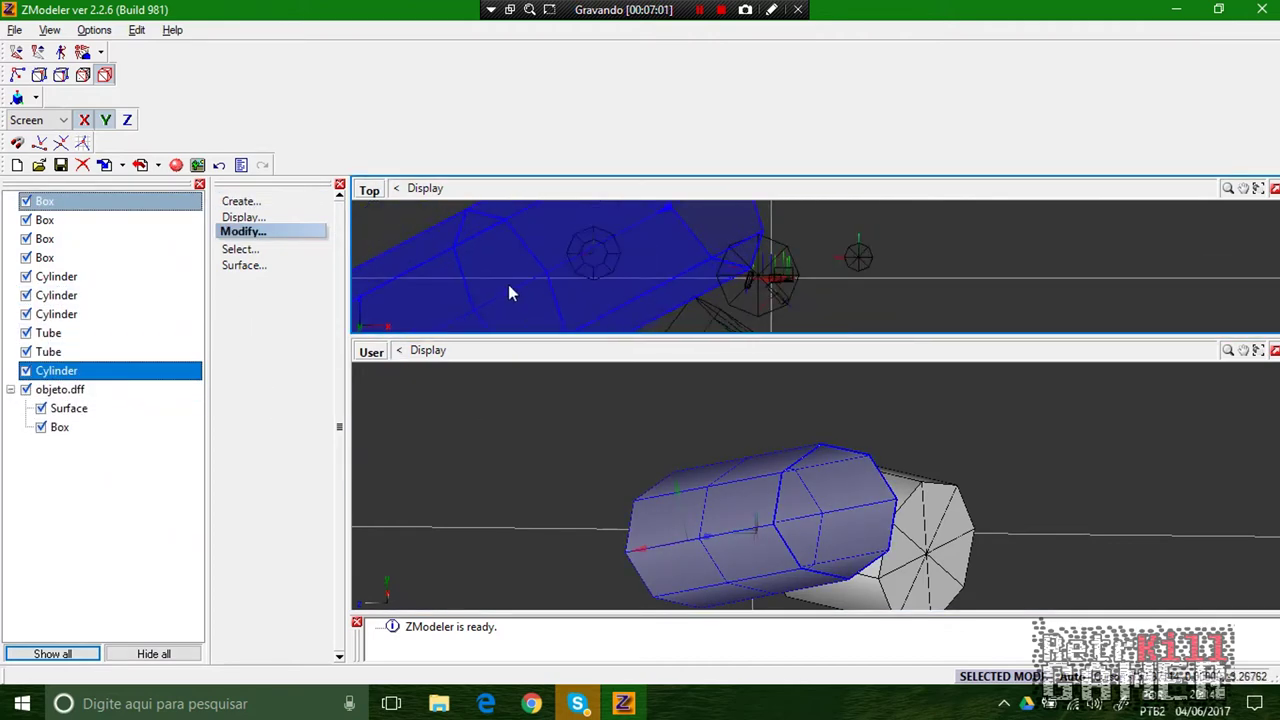
{"action": "middle_click_drag", "start_coordinate": [566, 258], "coordinate": [691, 214]}
{"action": "scroll", "coordinate": [704, 220], "scroll_direction": "down", "scroll_amount": 3}
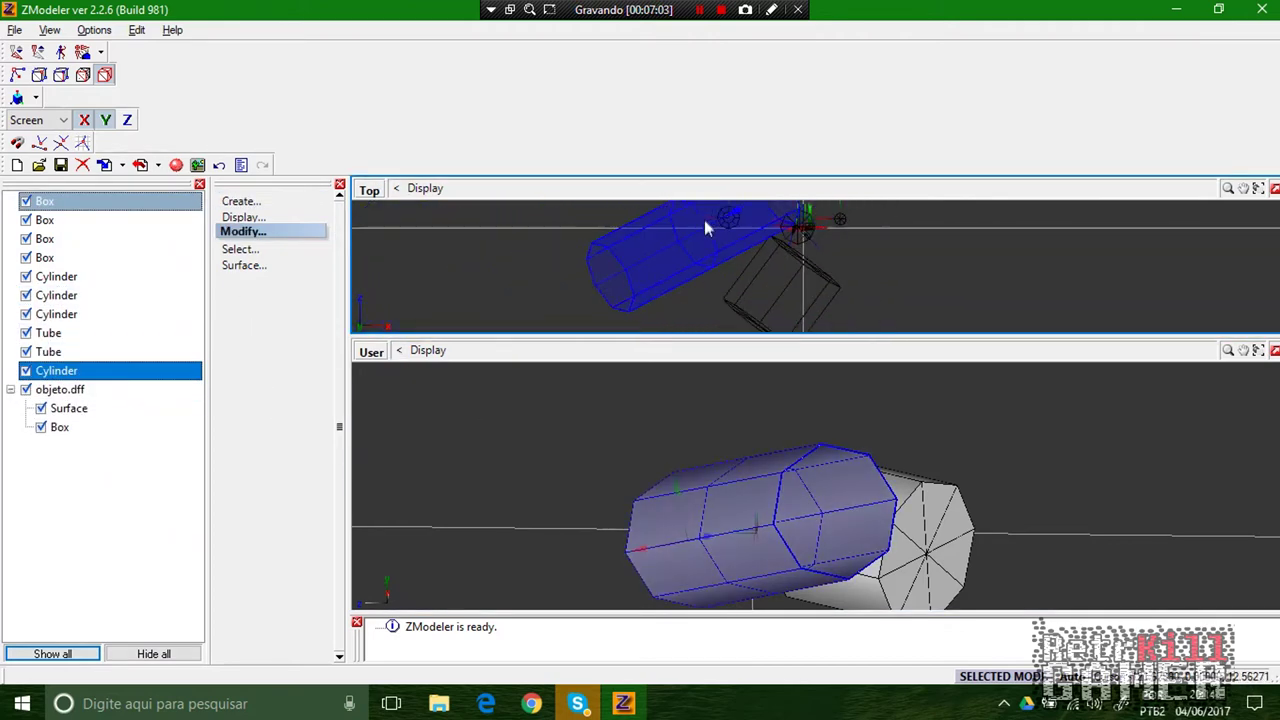
{"action": "left_click", "coordinate": [964, 268]}
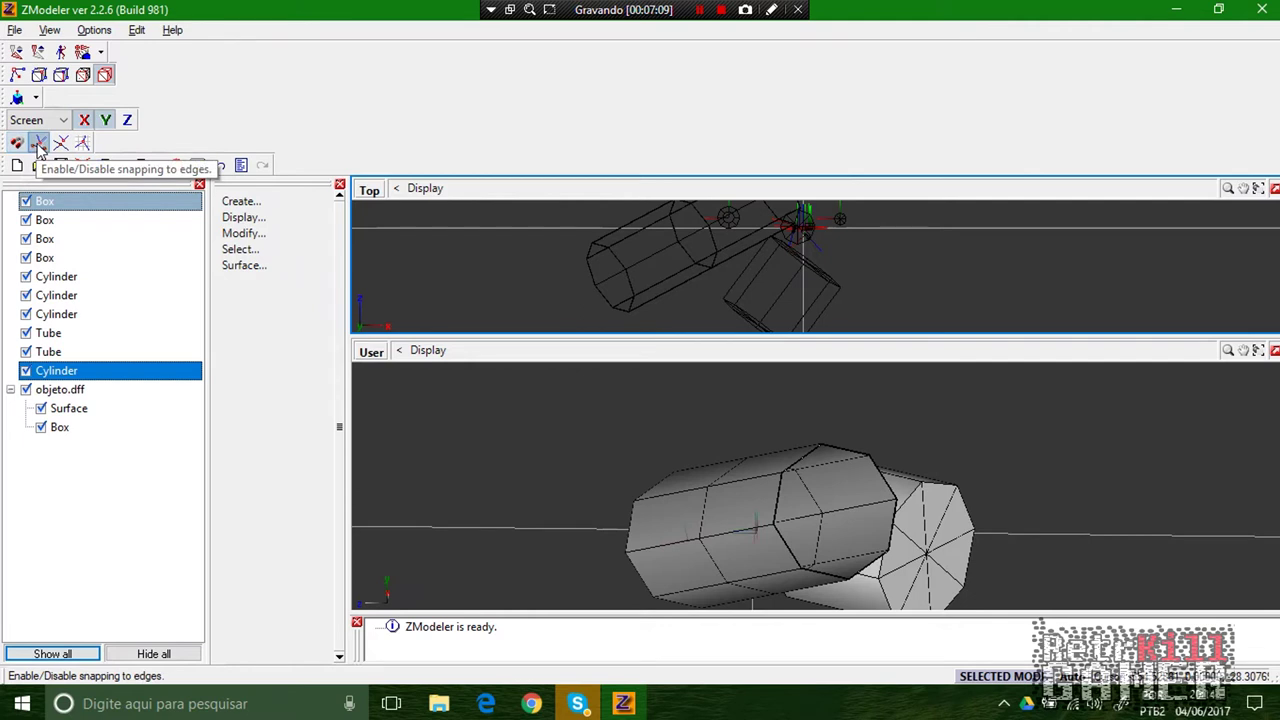
{"action": "left_click", "coordinate": [101, 53]}
{"action": "left_click", "coordinate": [556, 88]}
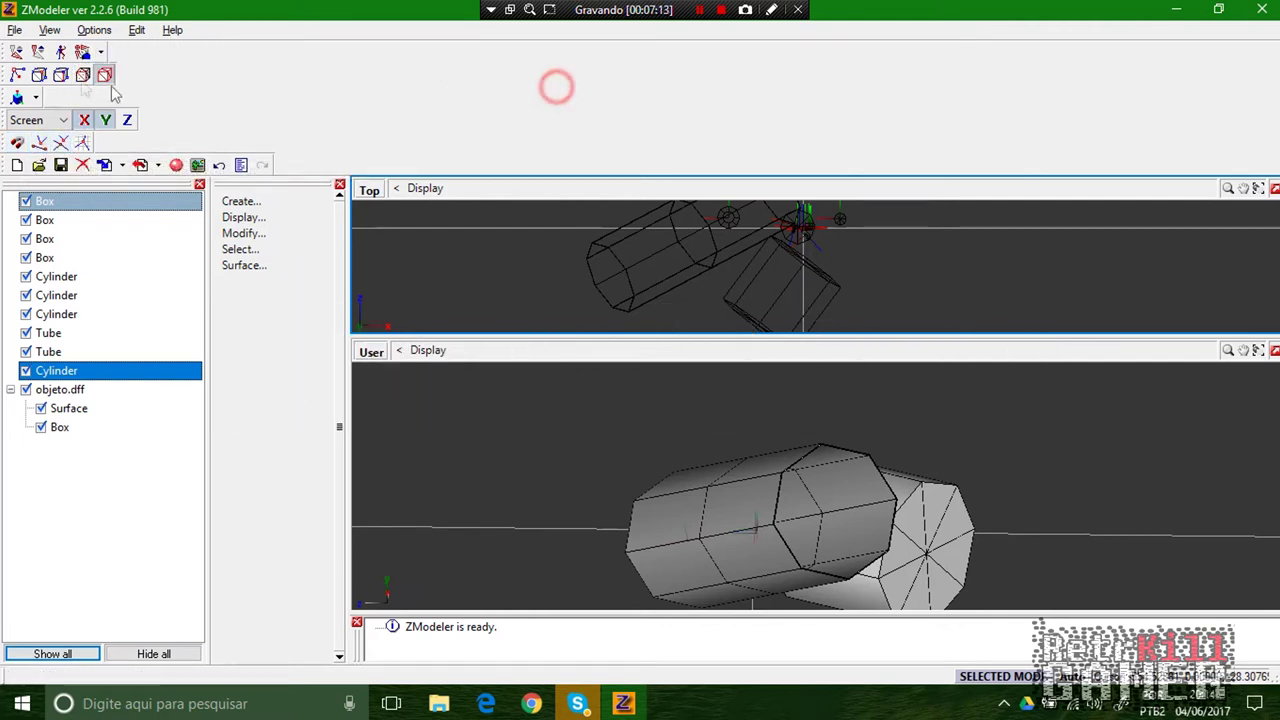
{"action": "scroll", "coordinate": [598, 280], "scroll_direction": "down", "scroll_amount": 3}
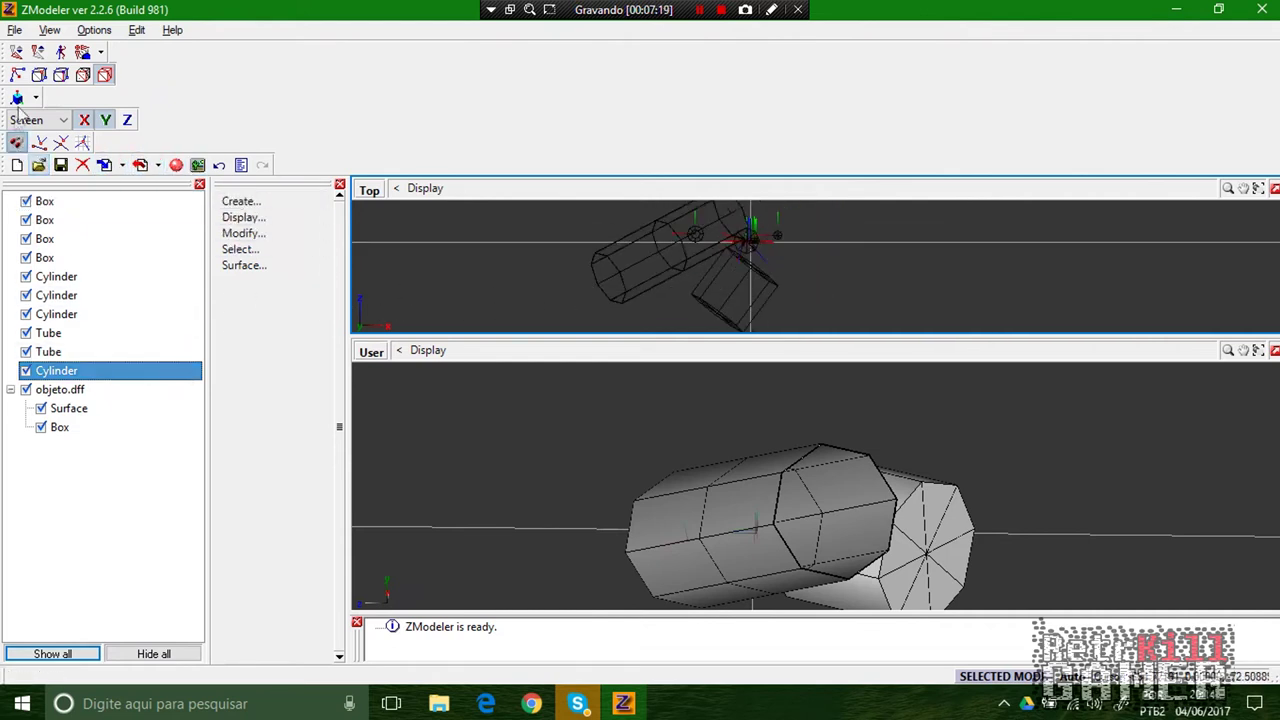
Load the ambulan.dff vehicle model in place of the practice primitives.
{"action": "left_click", "coordinate": [9, 10]}
{"action": "left_click", "coordinate": [14, 30]}
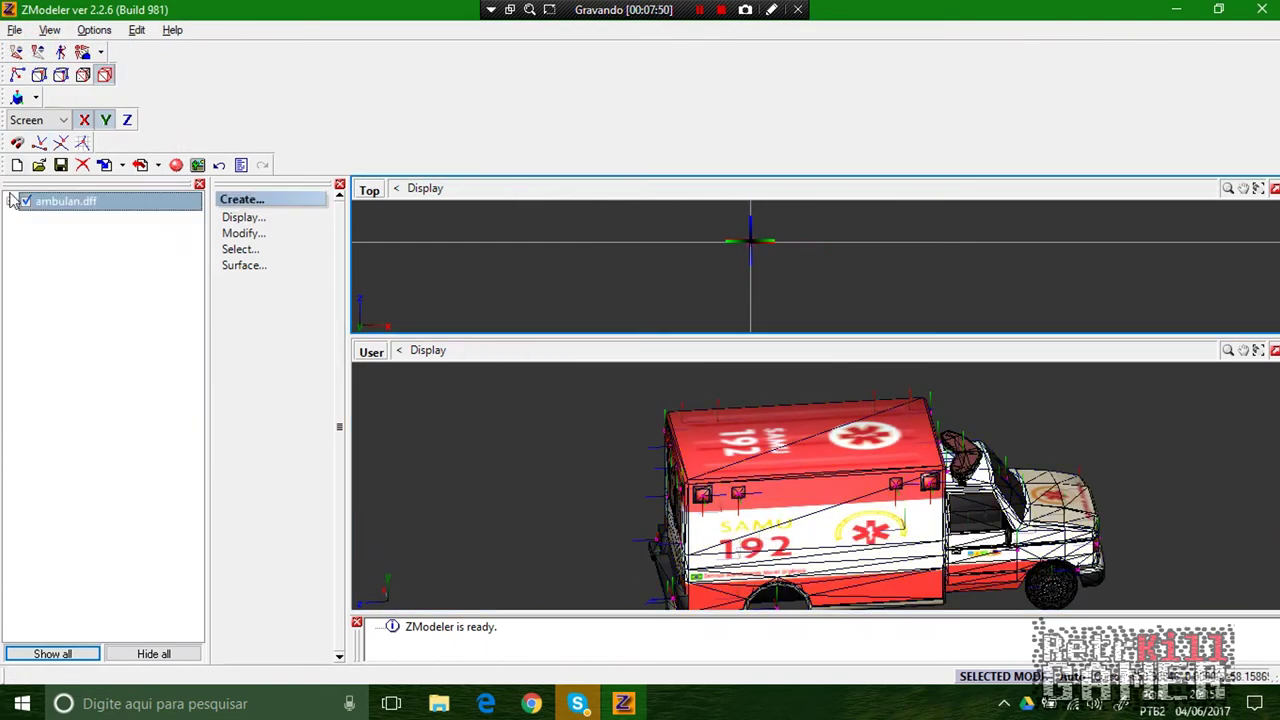
Expand the ambulan.dff hierarchy and its second child group, and hide the ambulan node to expose the collision spheres.
{"action": "left_click", "coordinate": [10, 201]}
{"action": "left_click", "coordinate": [25, 239]}
{"action": "left_click", "coordinate": [51, 240]}
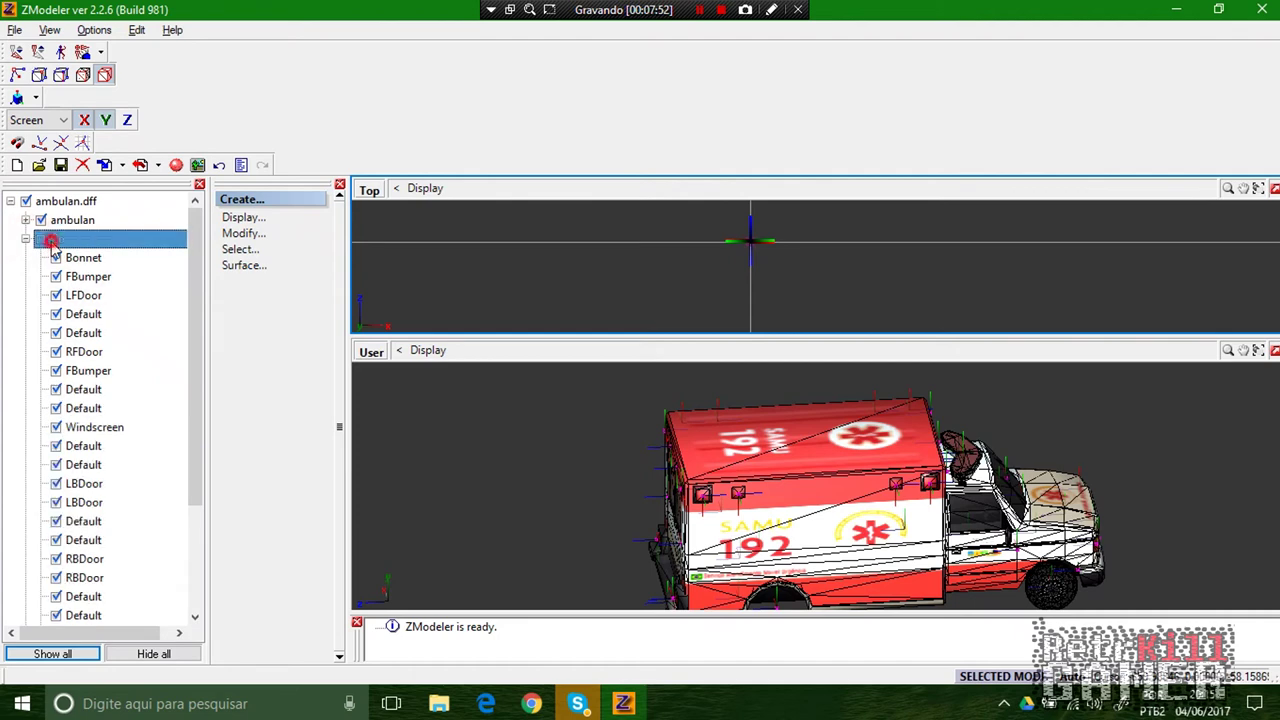
{"action": "left_click", "coordinate": [40, 220]}
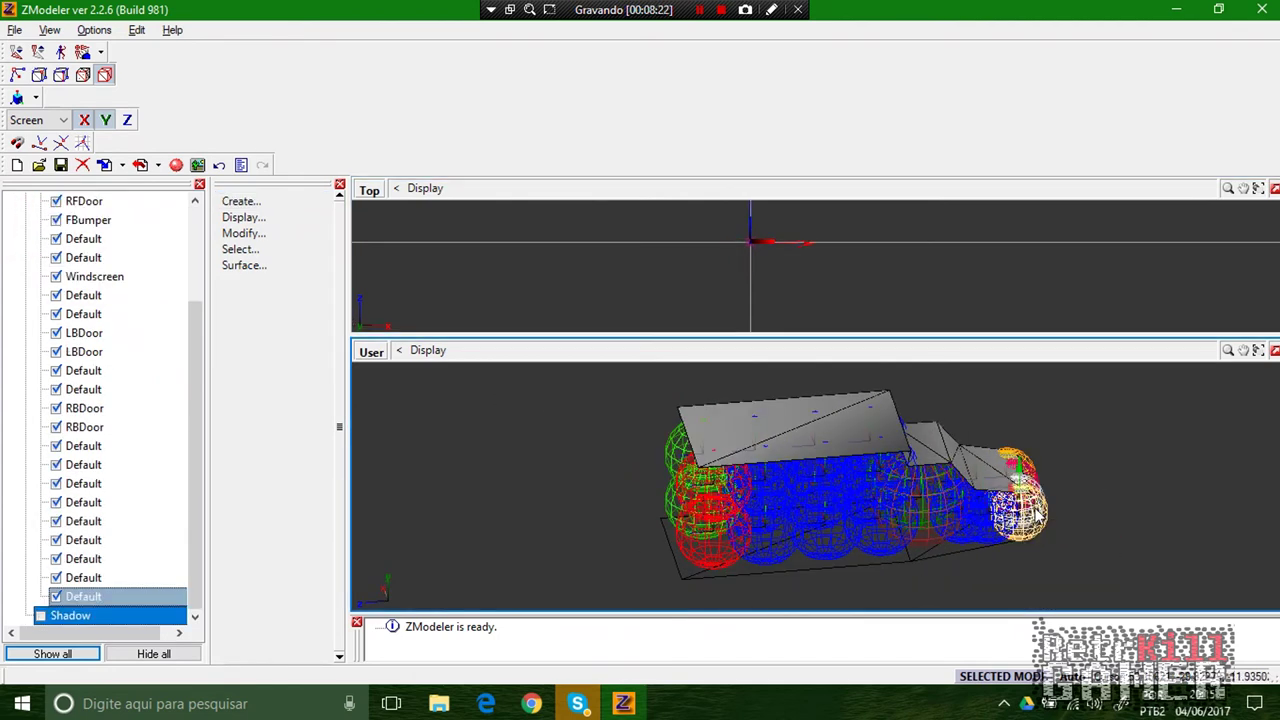
{"action": "left_click", "coordinate": [243, 232]}
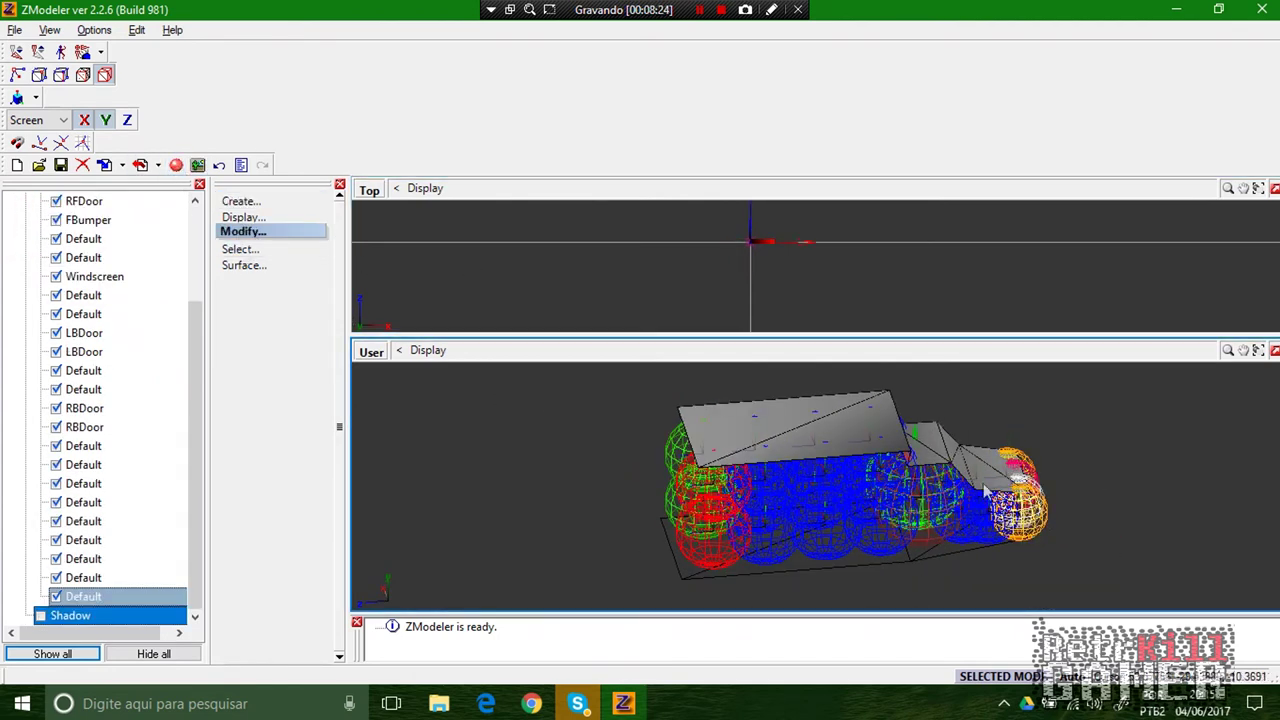